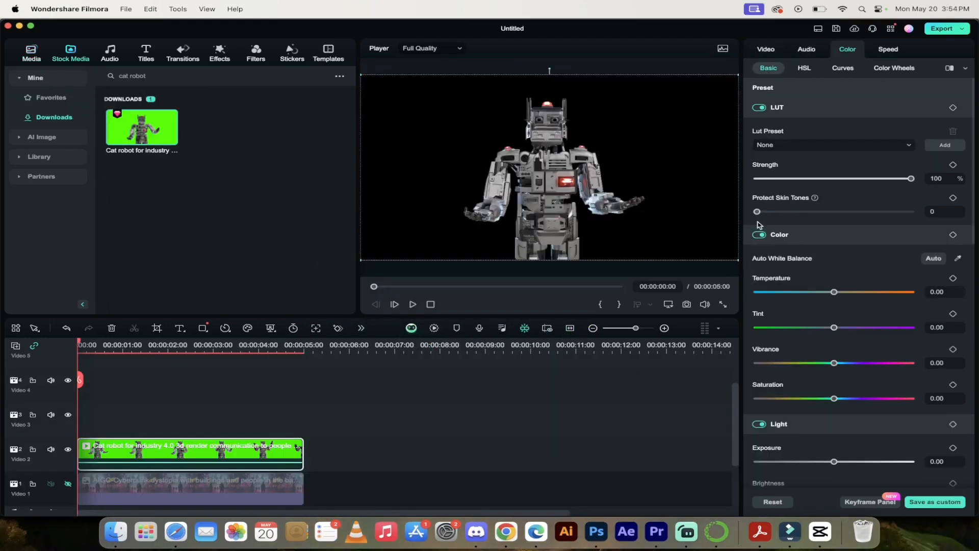
Set the robot clip's color adjustments to Temperature -44, Tint 74, Vibrance 51 and Saturation 28
{"action": "left_click_drag", "start_coordinate": [834, 292], "coordinate": [800, 292]}
{"action": "left_click_drag", "start_coordinate": [834, 328], "coordinate": [891, 327]}
{"action": "left_click_drag", "start_coordinate": [834, 363], "coordinate": [873, 364]}
{"action": "scroll", "coordinate": [847, 398], "scroll_direction": "down", "scroll_amount": 3}
{"action": "left_click_drag", "start_coordinate": [834, 398], "coordinate": [849, 414]}
Set the robot clip's light adjustments to Exposure 23, Brightness -26, Contrast 21, Highlight -34 and Shadow 25
{"action": "scroll", "coordinate": [848, 400], "scroll_direction": "down", "scroll_amount": 1}
{"action": "scroll", "coordinate": [837, 408], "scroll_direction": "down", "scroll_amount": 1}
{"action": "left_click_drag", "start_coordinate": [834, 450], "coordinate": [808, 449]}
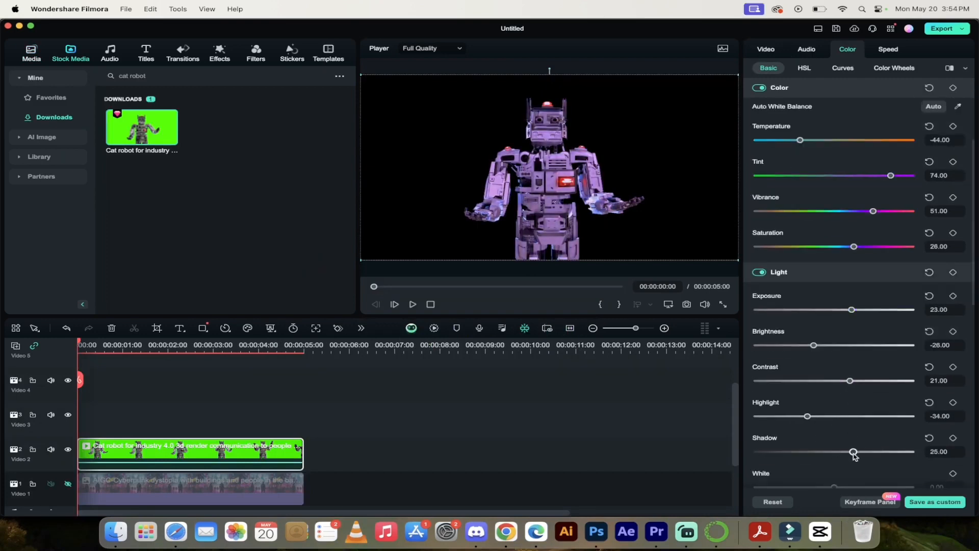
{"action": "scroll", "coordinate": [837, 433], "scroll_direction": "down", "scroll_amount": 3}
Fine-tune the robot clip's remaining basic color adjustments below Shadow, raising two and lowering the third
{"action": "left_click_drag", "start_coordinate": [834, 381], "coordinate": [869, 381]}
{"action": "left_click_drag", "start_coordinate": [834, 417], "coordinate": [854, 417]}
{"action": "left_click_drag", "start_coordinate": [834, 453], "coordinate": [814, 452]}
{"action": "scroll", "coordinate": [833, 245], "scroll_direction": "down", "scroll_amount": 3}
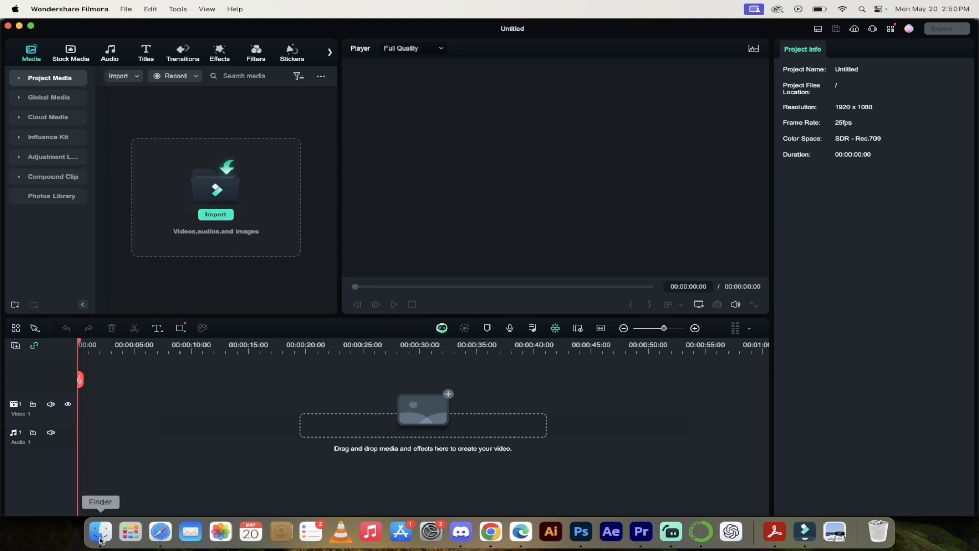
Import the green-screen .mov clip from the Filmora 13 folder in Finder, declining proxy file creation without being asked again
{"action": "right_click", "coordinate": [100, 540]}
{"action": "left_click", "coordinate": [134, 408]}
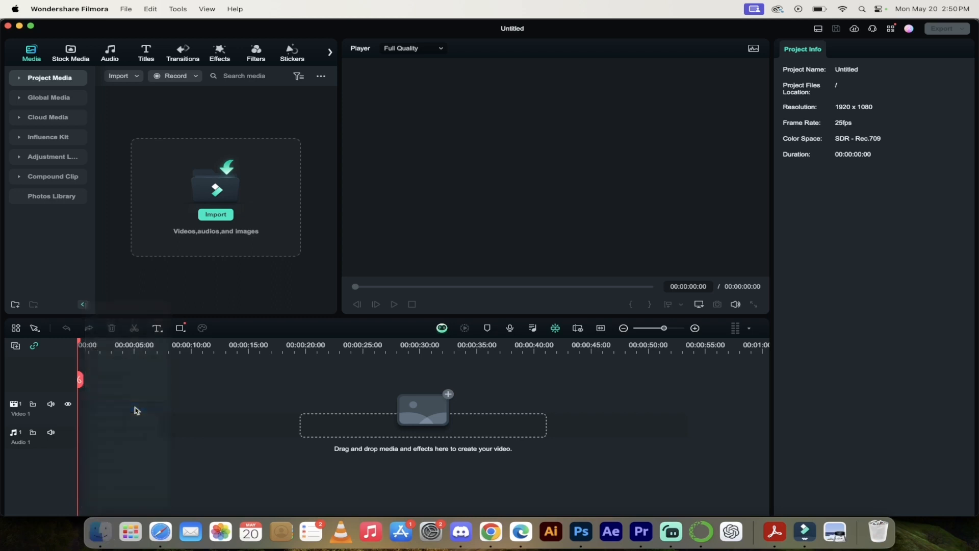
{"action": "left_click", "coordinate": [527, 148]}
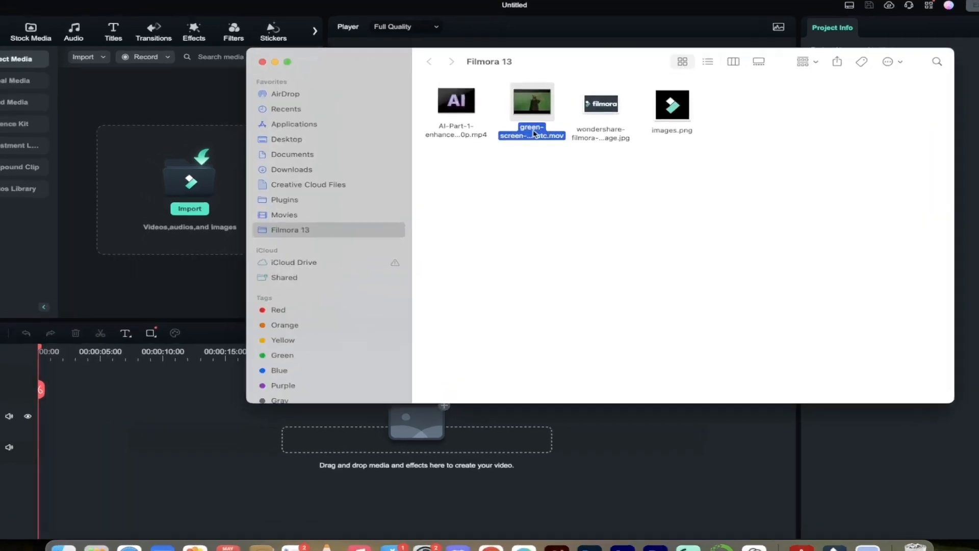
{"action": "left_click_drag", "start_coordinate": [535, 133], "coordinate": [179, 232]}
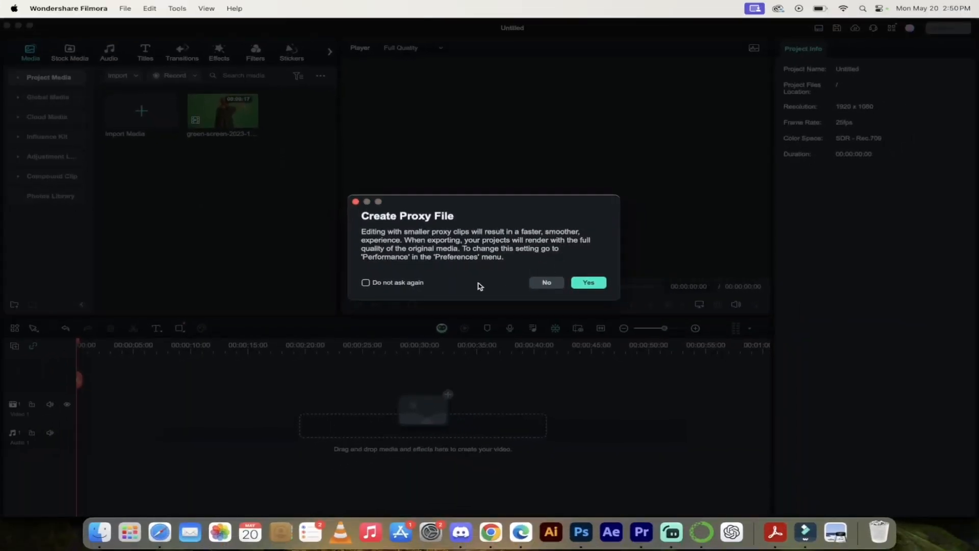
{"action": "left_click", "coordinate": [414, 283]}
{"action": "left_click", "coordinate": [547, 282]}
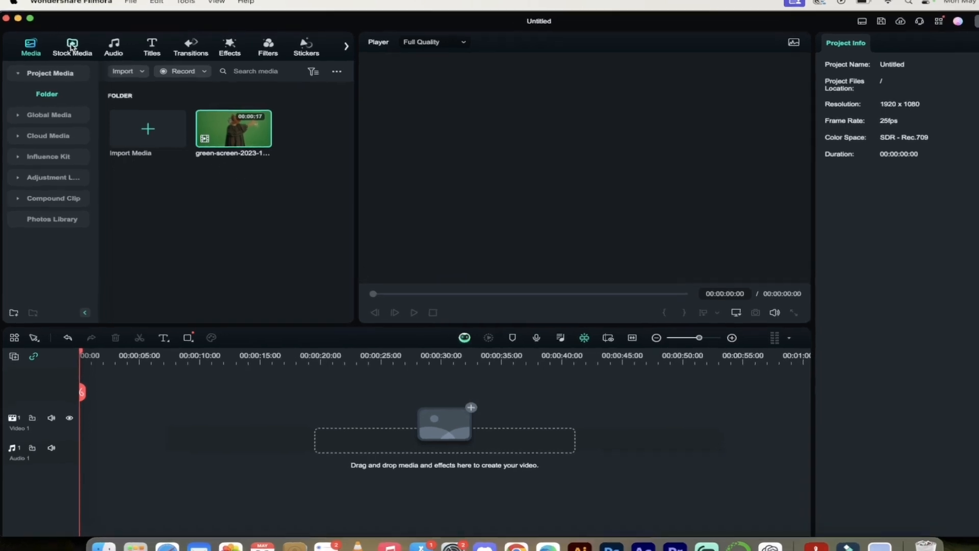
Look through the stock media library's categories and its trending backgrounds and green-screen clips
{"action": "left_click", "coordinate": [72, 47]}
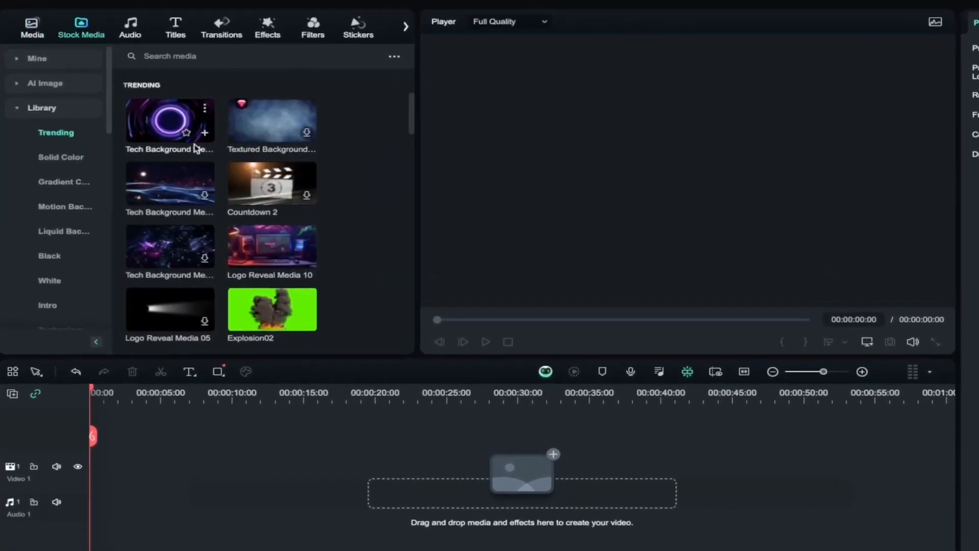
{"action": "left_click", "coordinate": [225, 56]}
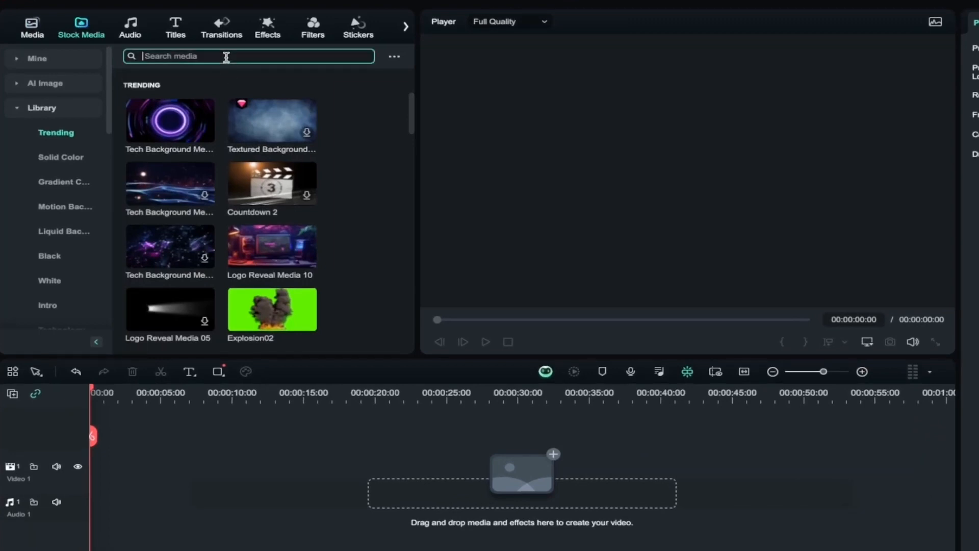
{"action": "left_click", "coordinate": [66, 138]}
{"action": "scroll", "coordinate": [66, 230], "scroll_direction": "down", "scroll_amount": 4}
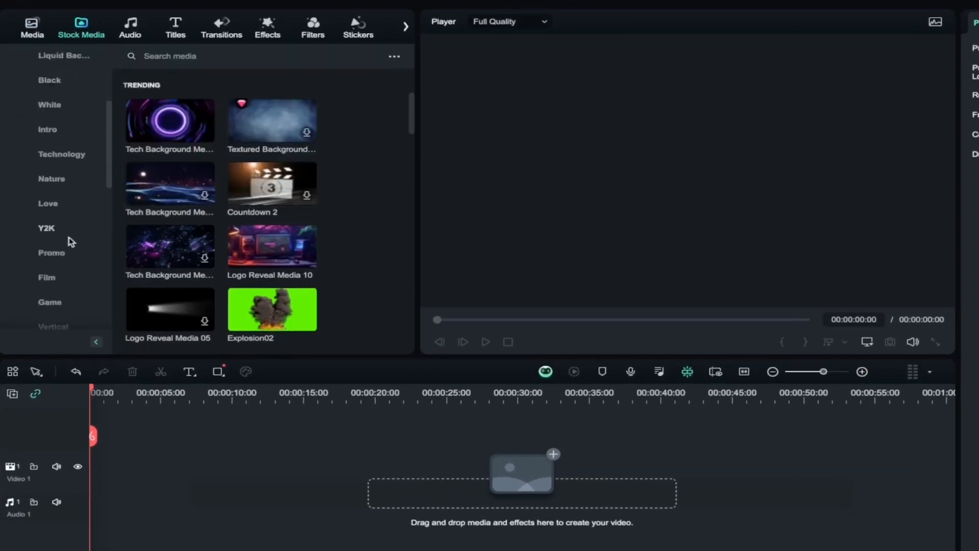
{"action": "scroll", "coordinate": [269, 204], "scroll_direction": "down", "scroll_amount": 3}
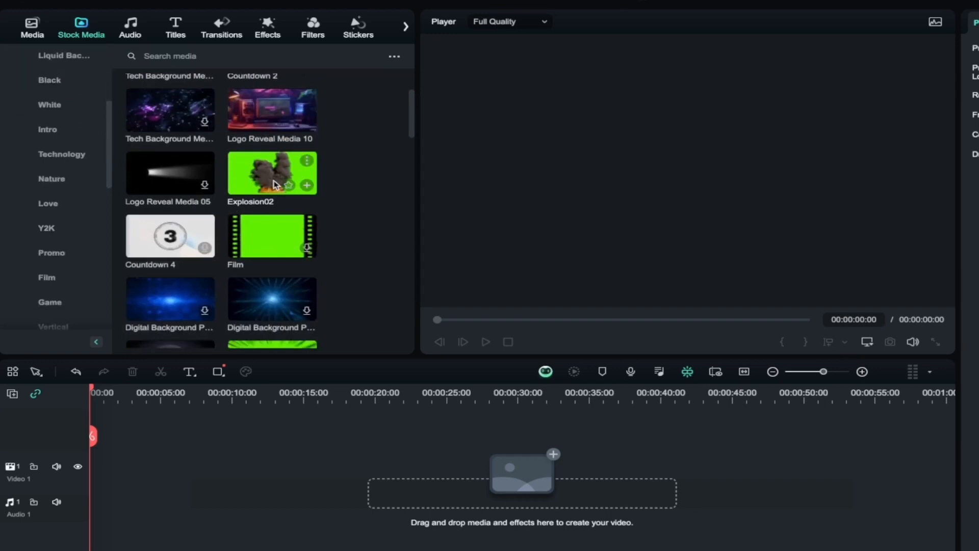
{"action": "scroll", "coordinate": [275, 185], "scroll_direction": "down", "scroll_amount": 3}
{"action": "scroll", "coordinate": [279, 210], "scroll_direction": "down", "scroll_amount": 2}
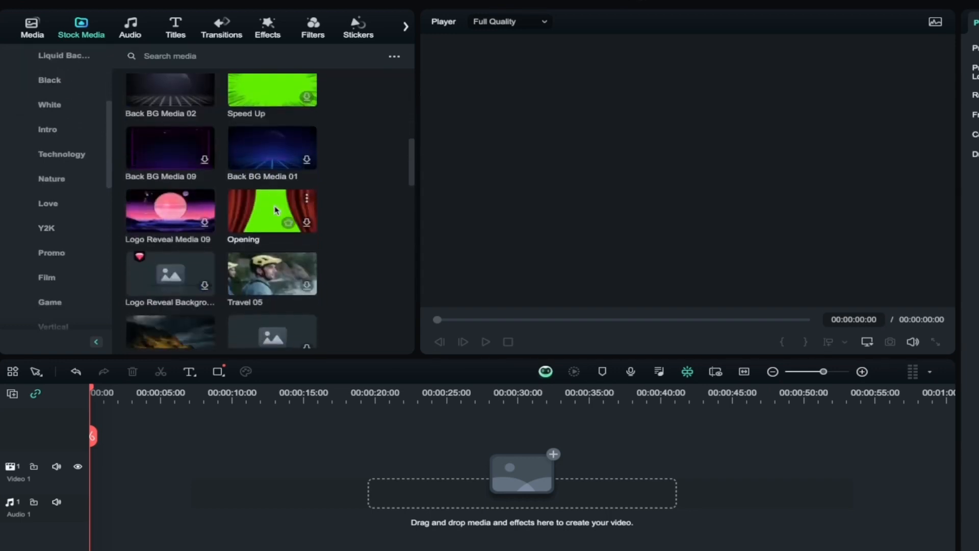
{"action": "scroll", "coordinate": [278, 209], "scroll_direction": "down", "scroll_amount": 2}
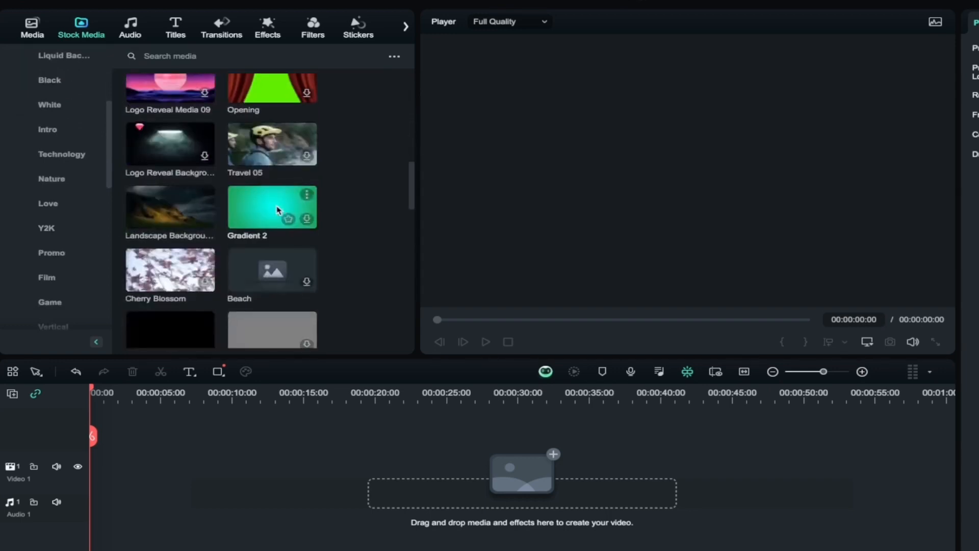
{"action": "scroll", "coordinate": [289, 206], "scroll_direction": "down", "scroll_amount": 4}
{"action": "scroll", "coordinate": [289, 205], "scroll_direction": "down", "scroll_amount": 3}
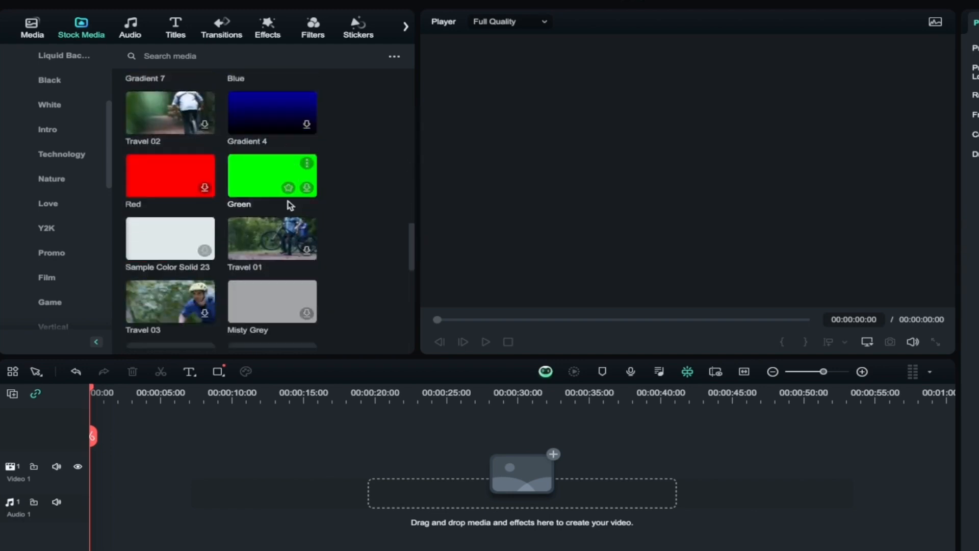
{"action": "scroll", "coordinate": [290, 206], "scroll_direction": "up", "scroll_amount": 15}
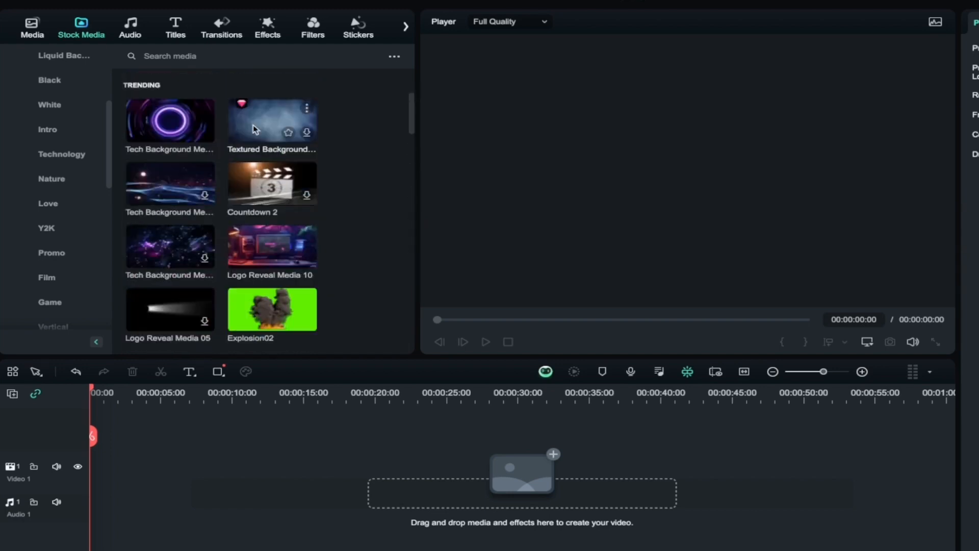
Search the stock media for "cat robot" and place the grey robot green-screen clip at the start of Video 1
{"action": "left_click", "coordinate": [228, 56]}
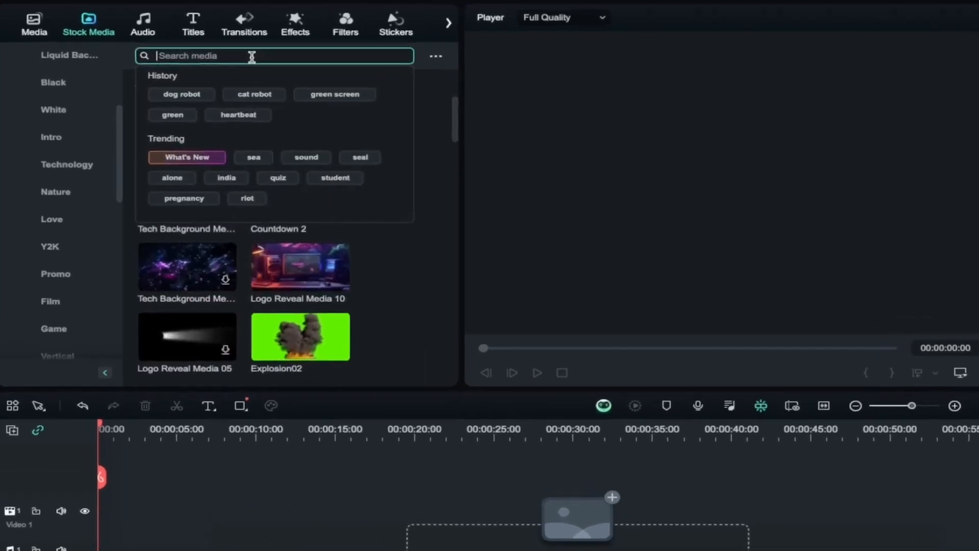
{"action": "type", "text": "cat "}
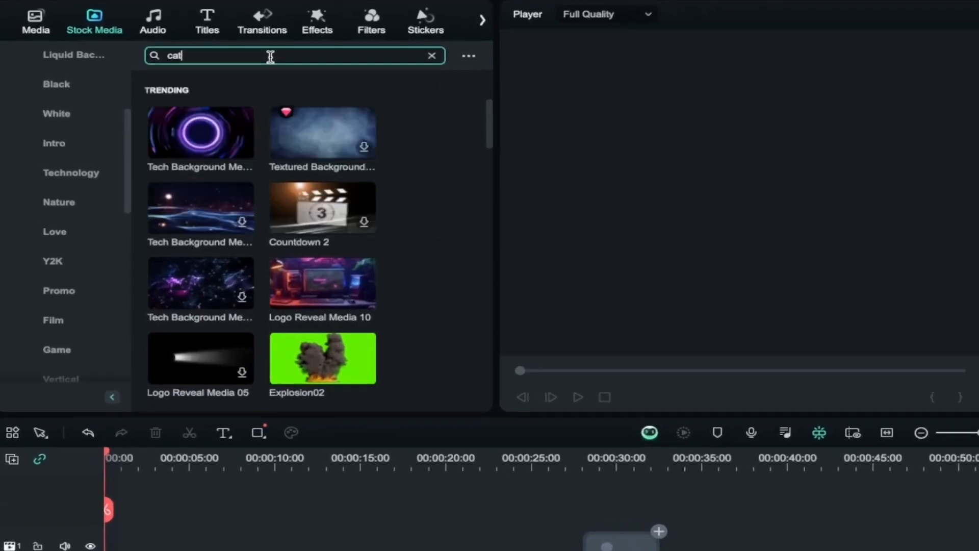
{"action": "type", "text": "robot"}
{"action": "key", "text": "Return"}
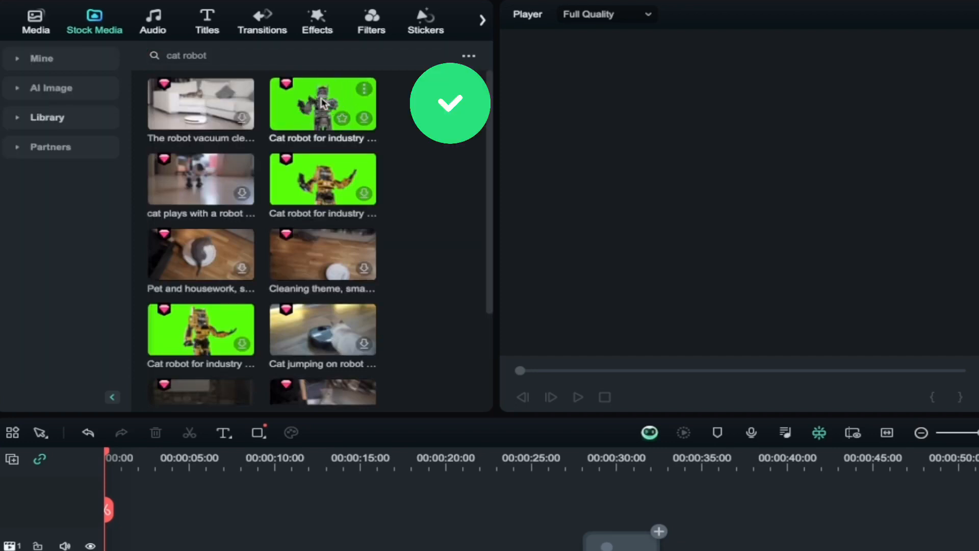
{"action": "left_click_drag", "start_coordinate": [321, 102], "coordinate": [114, 550]}
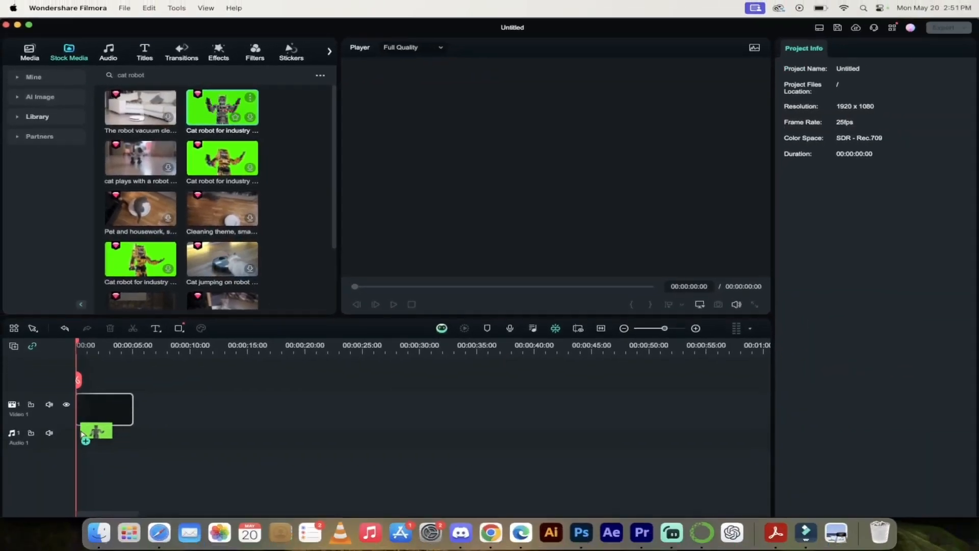
{"action": "left_click_drag", "start_coordinate": [82, 435], "coordinate": [83, 435]}
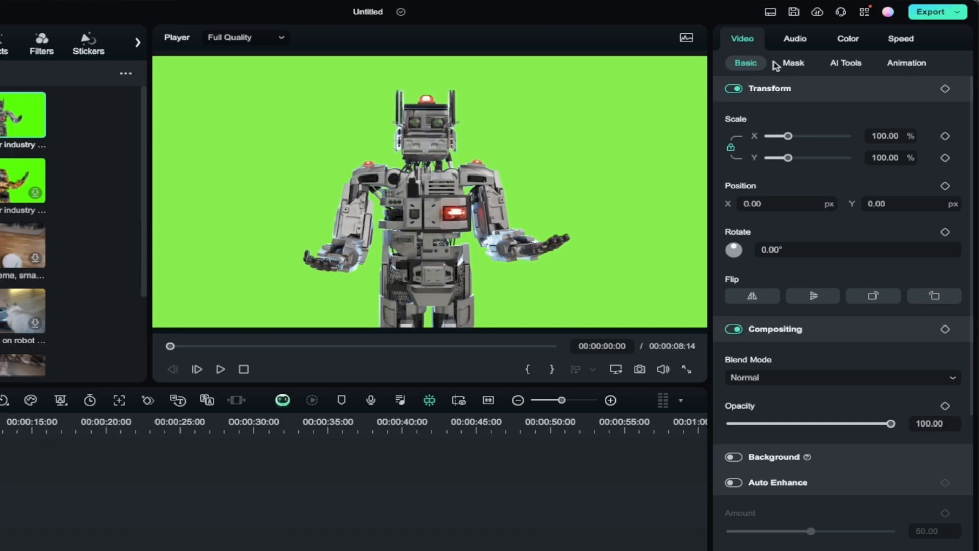
Remove the robot clip's green background with Chroma Key and move the clip up to track Video 2
{"action": "left_click", "coordinate": [847, 63]}
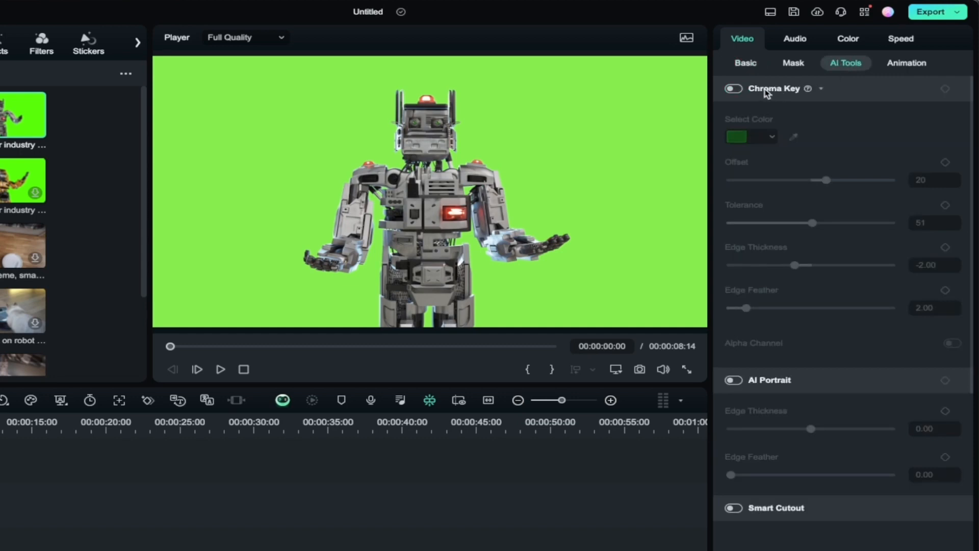
{"action": "left_click", "coordinate": [735, 89]}
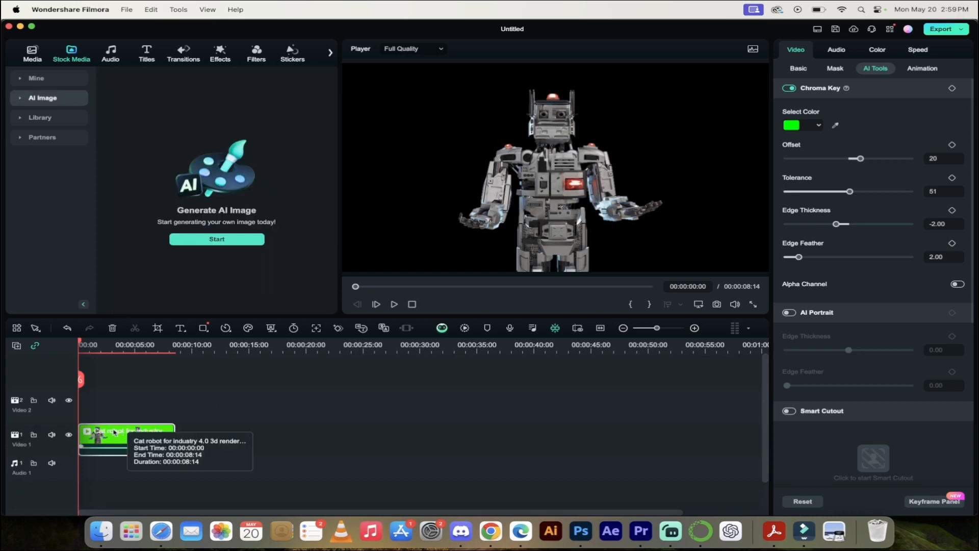
{"action": "left_click_drag", "start_coordinate": [114, 432], "coordinate": [117, 414]}
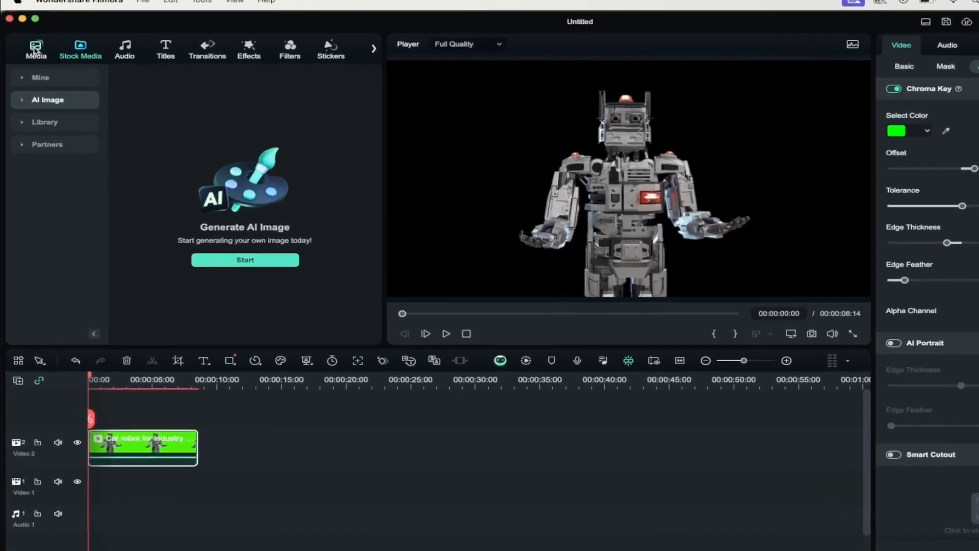
Open the AI Image generator from the stock media's AI Image tool
{"action": "left_click", "coordinate": [35, 48]}
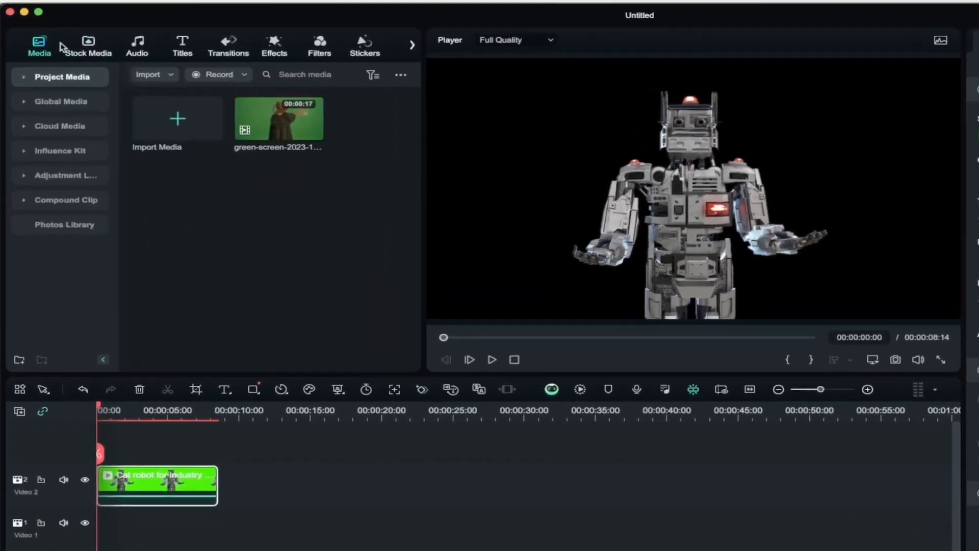
{"action": "left_click", "coordinate": [88, 49]}
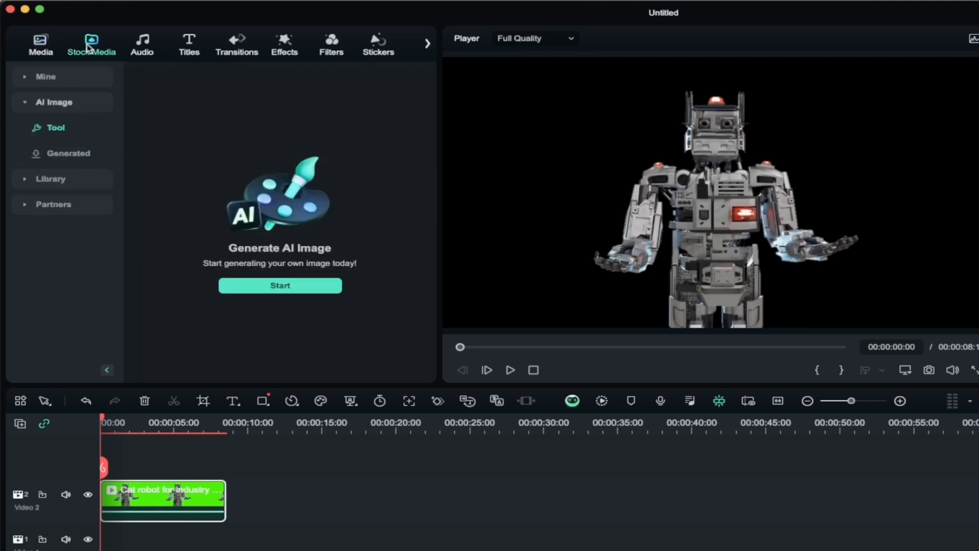
{"action": "left_click", "coordinate": [51, 103]}
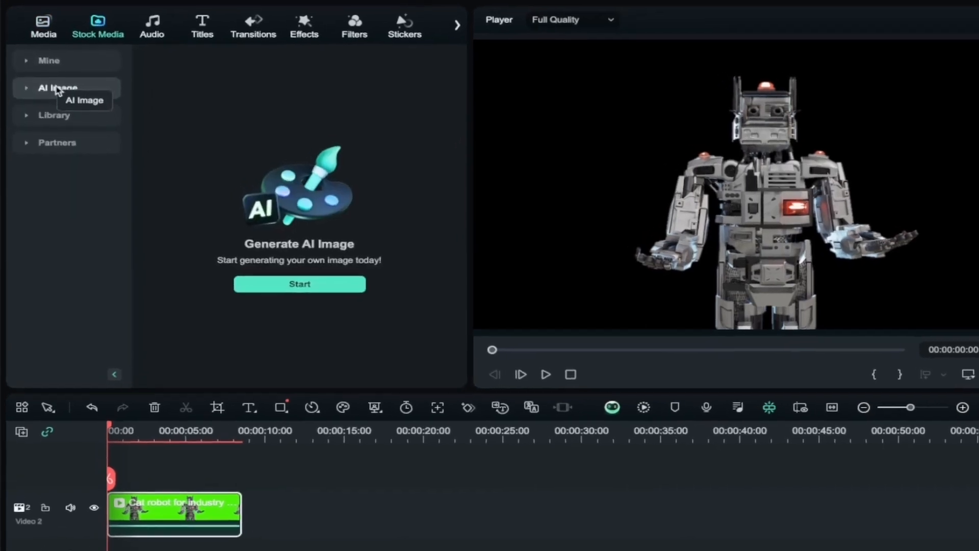
{"action": "left_click", "coordinate": [27, 89]}
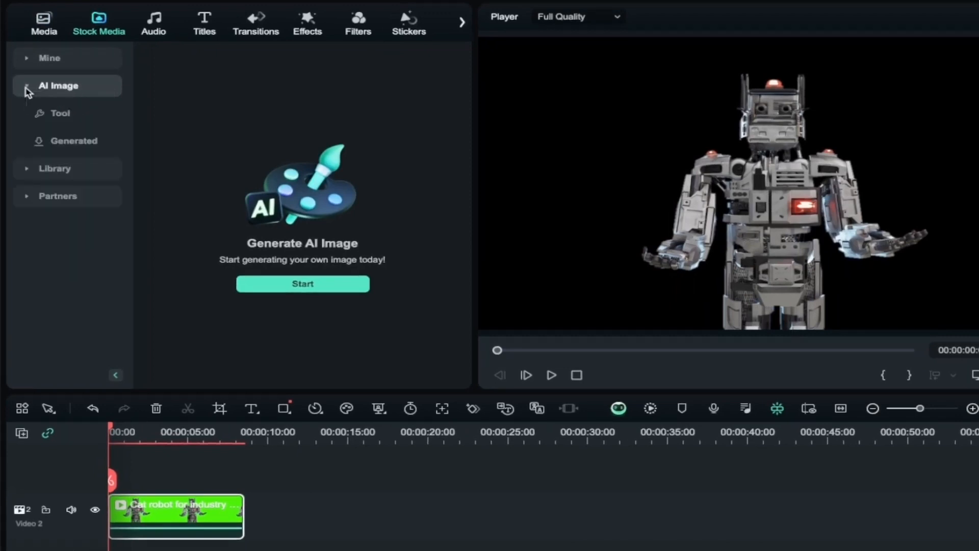
{"action": "left_click", "coordinate": [57, 88]}
{"action": "left_click", "coordinate": [56, 92]}
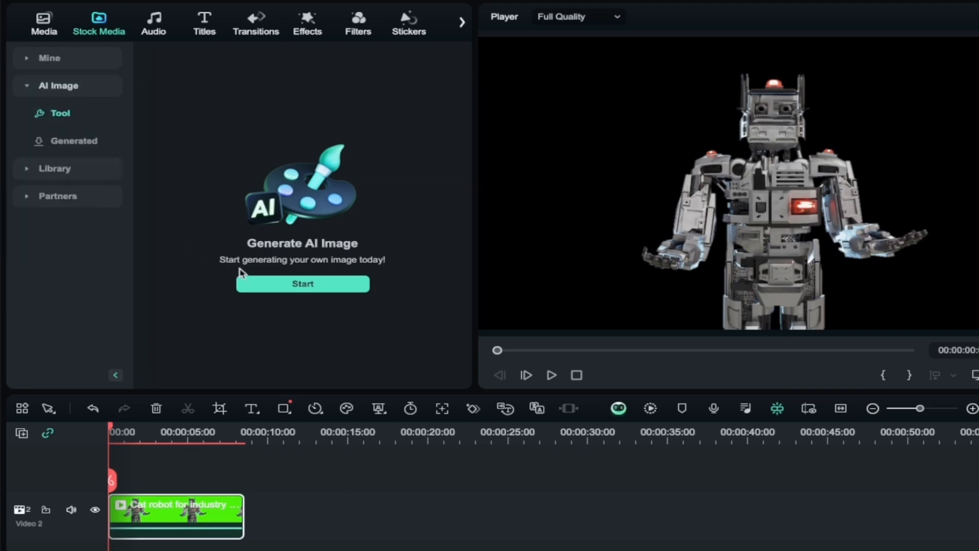
{"action": "left_click", "coordinate": [294, 289]}
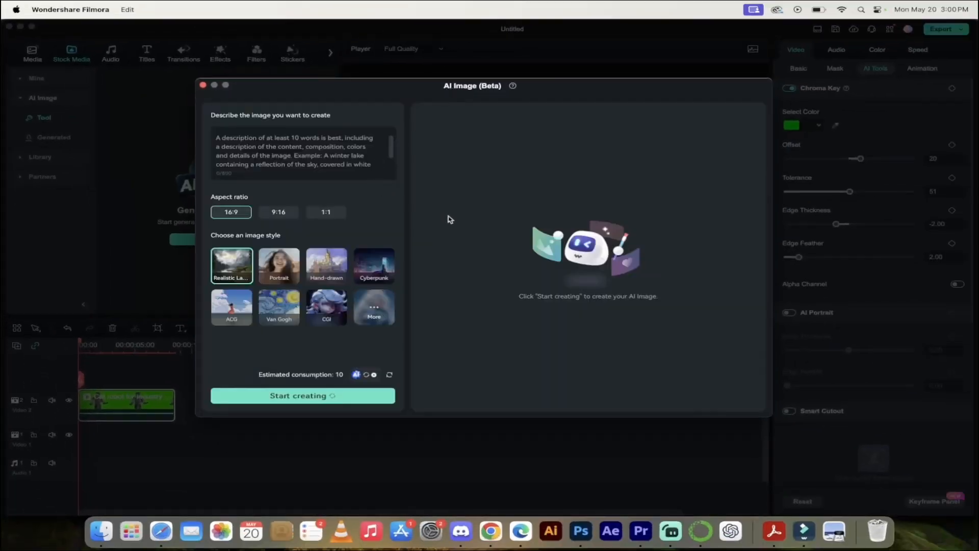
Keep the 16:9 aspect ratio and enter the image description "Cyberpunk dystopia with buildings and people in the background."
{"action": "left_click", "coordinate": [331, 215]}
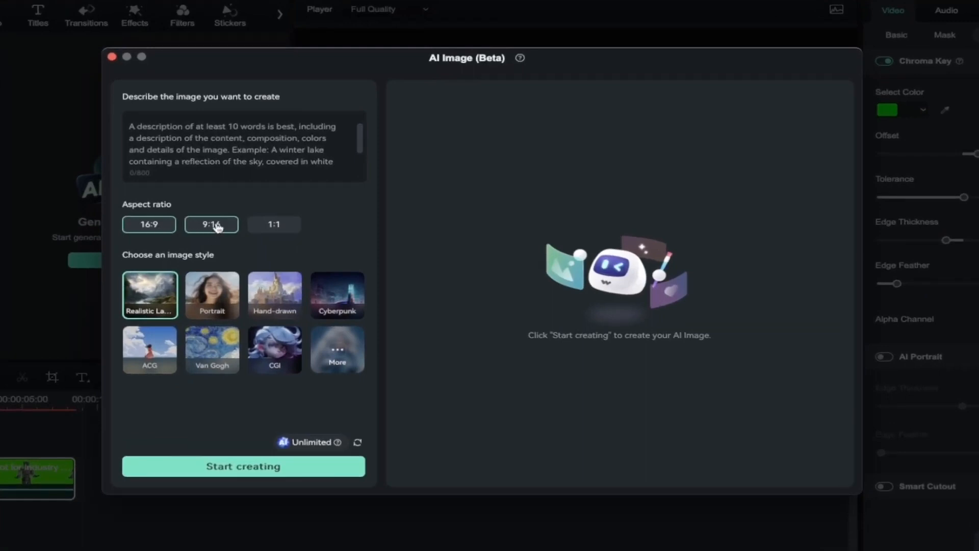
{"action": "left_click", "coordinate": [200, 140]}
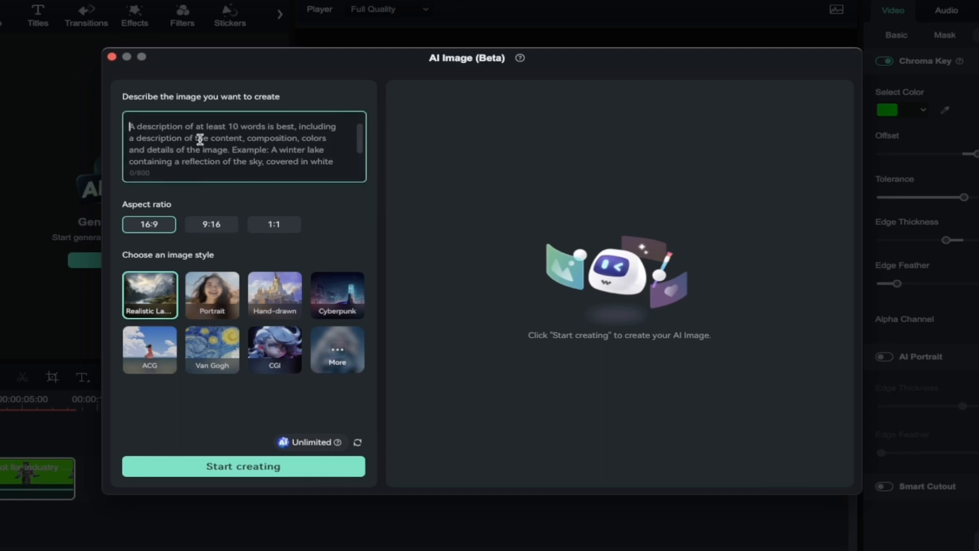
{"action": "type", "text": "I"}
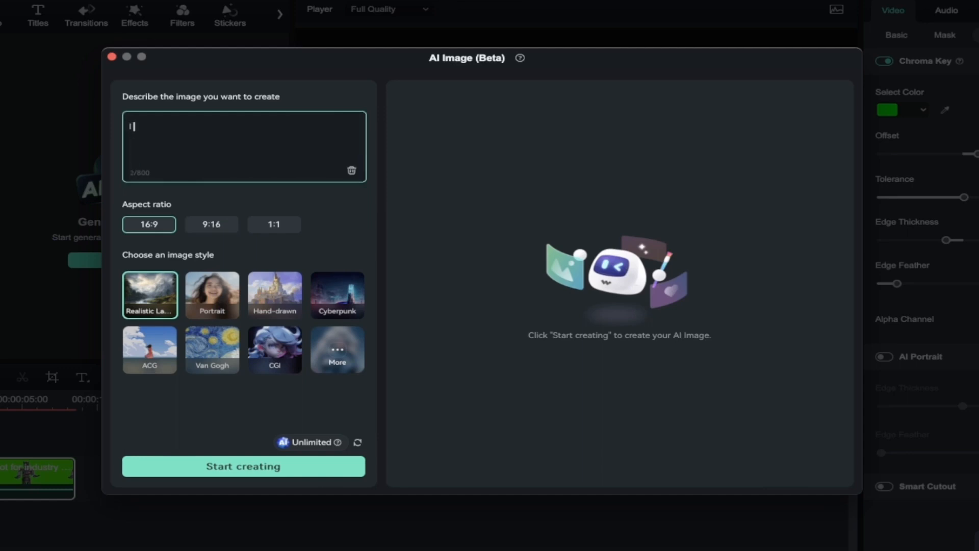
{"action": "key", "text": "BackSpace"}
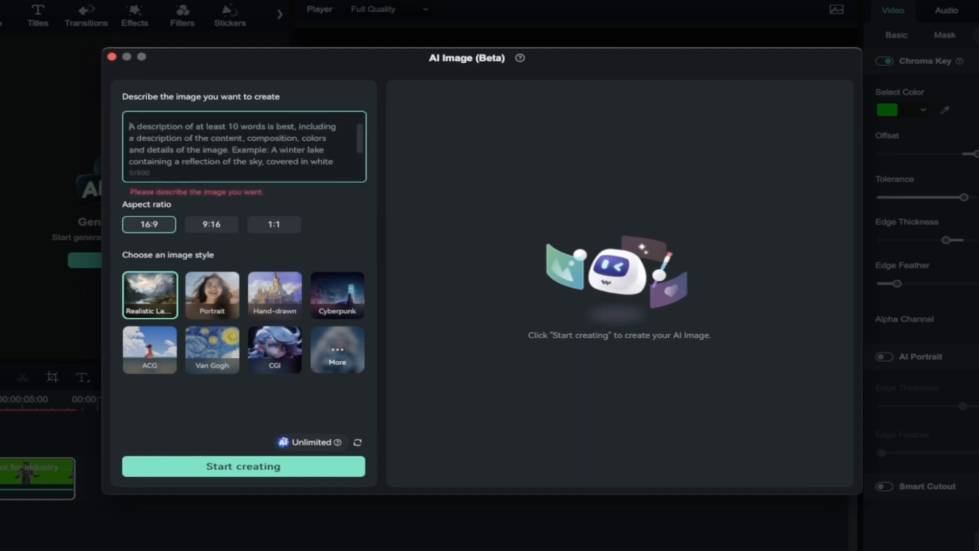
{"action": "type", "text": "Cyberpunk dy"}
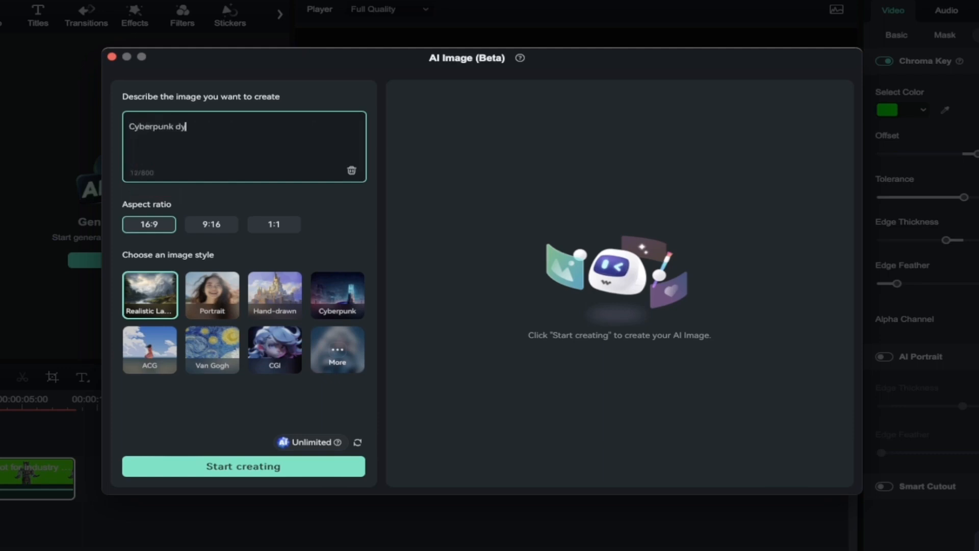
{"action": "type", "text": "stopia with buildings and "}
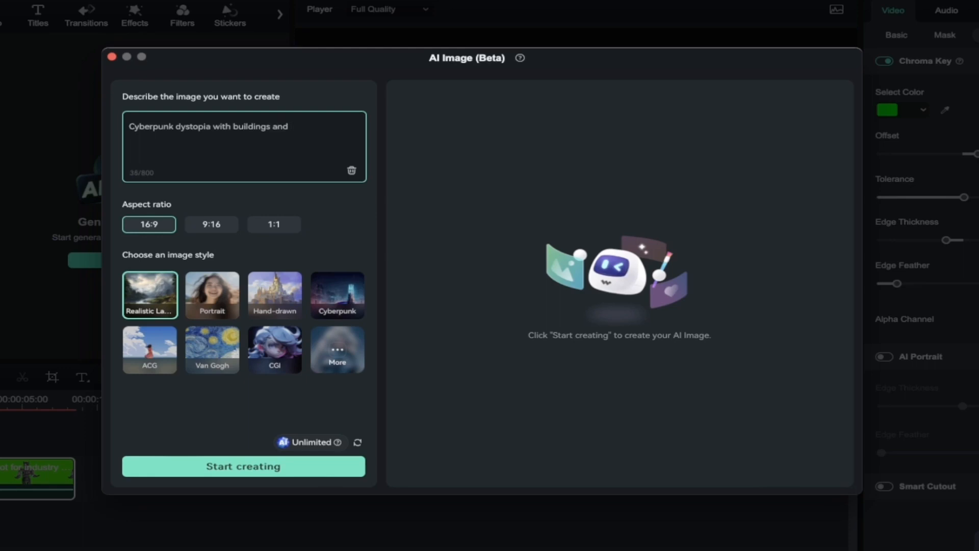
{"action": "type", "text": "people in the background"}
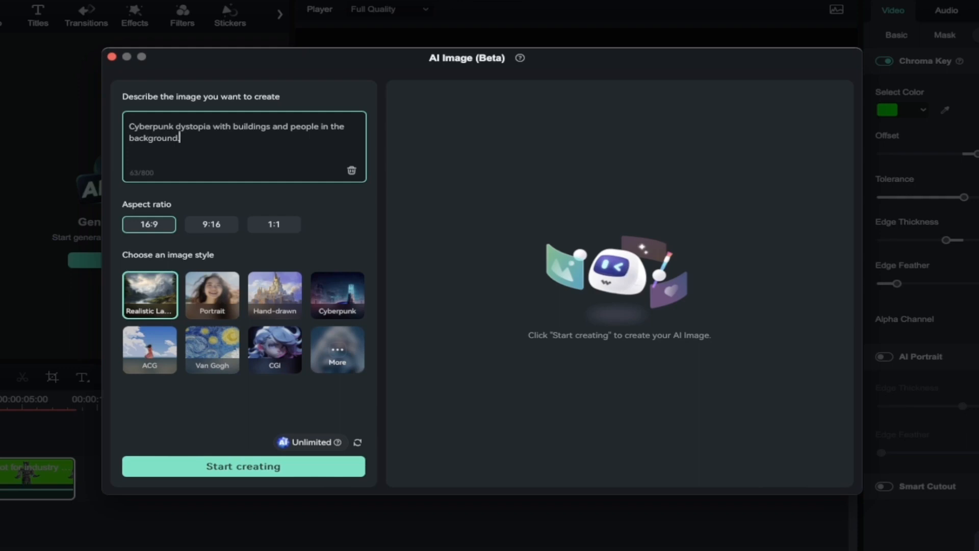
Finish the image description with a full stop, choose the Cyberpunk style, and generate the AI images
{"action": "type", "text": "."}
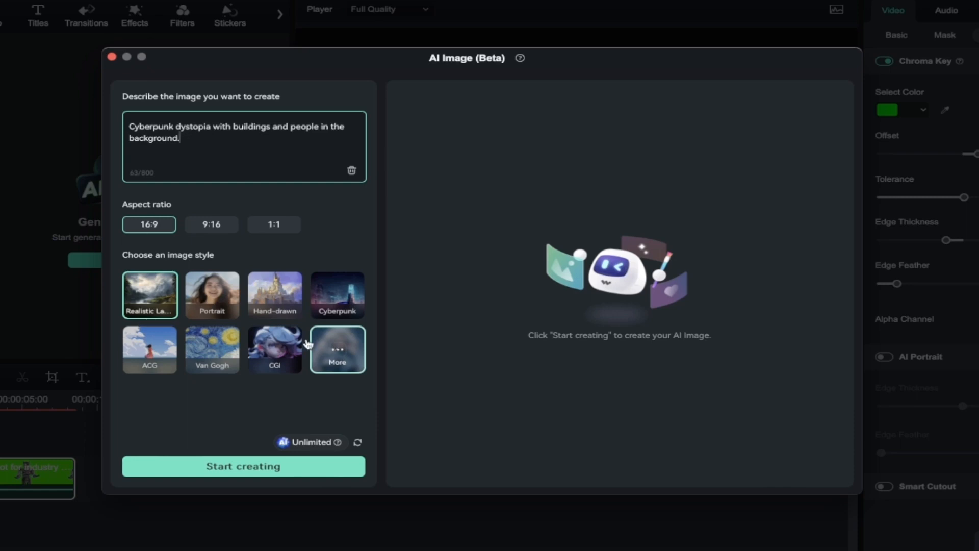
{"action": "left_click", "coordinate": [342, 354]}
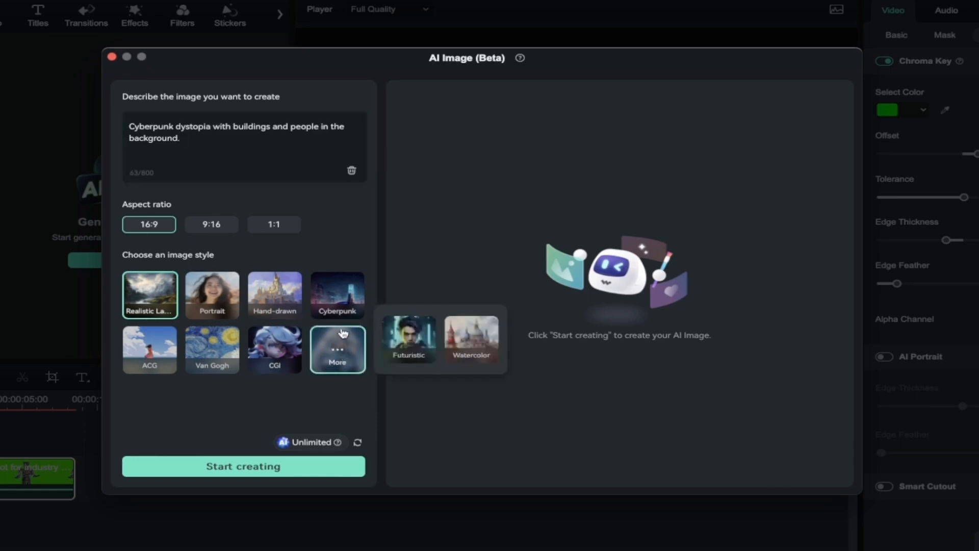
{"action": "left_click", "coordinate": [336, 295]}
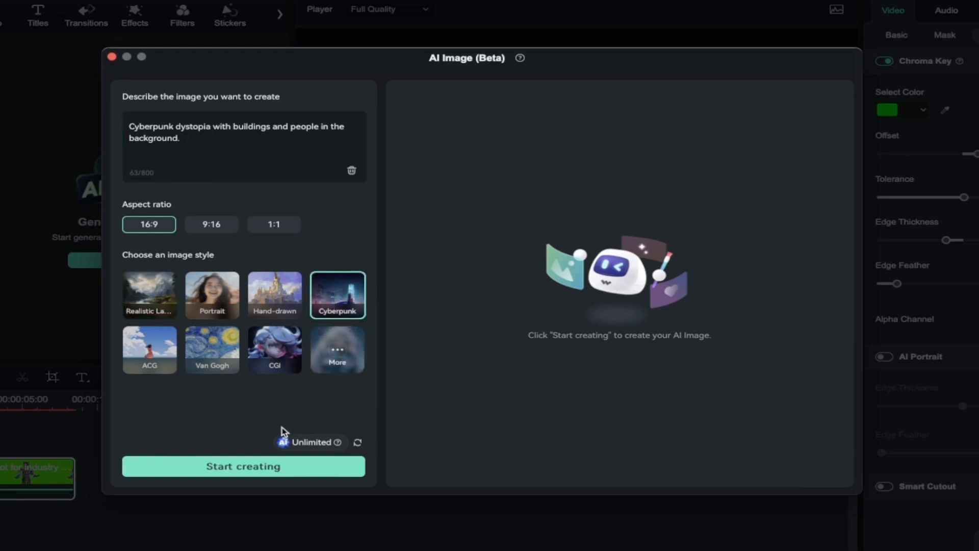
{"action": "left_click", "coordinate": [240, 469]}
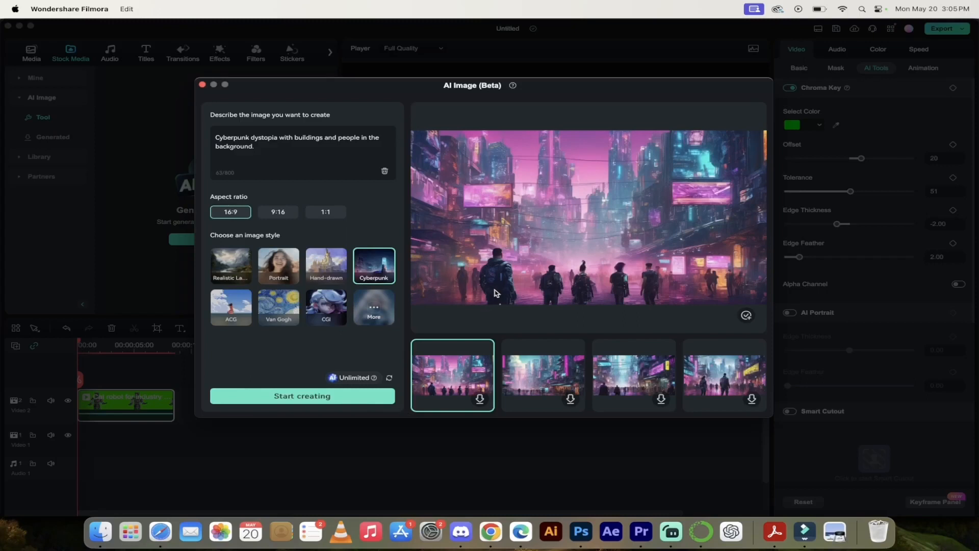
Preview the generated alternatives, download the fourth image with two large foreground figures, and close the AI Image generator
{"action": "left_click", "coordinate": [543, 378]}
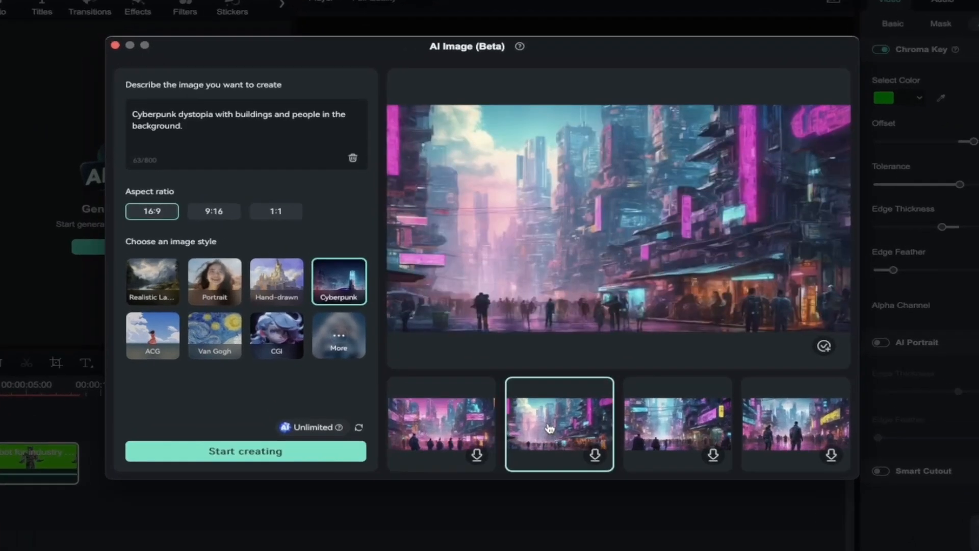
{"action": "left_click", "coordinate": [666, 428]}
{"action": "left_click", "coordinate": [781, 415]}
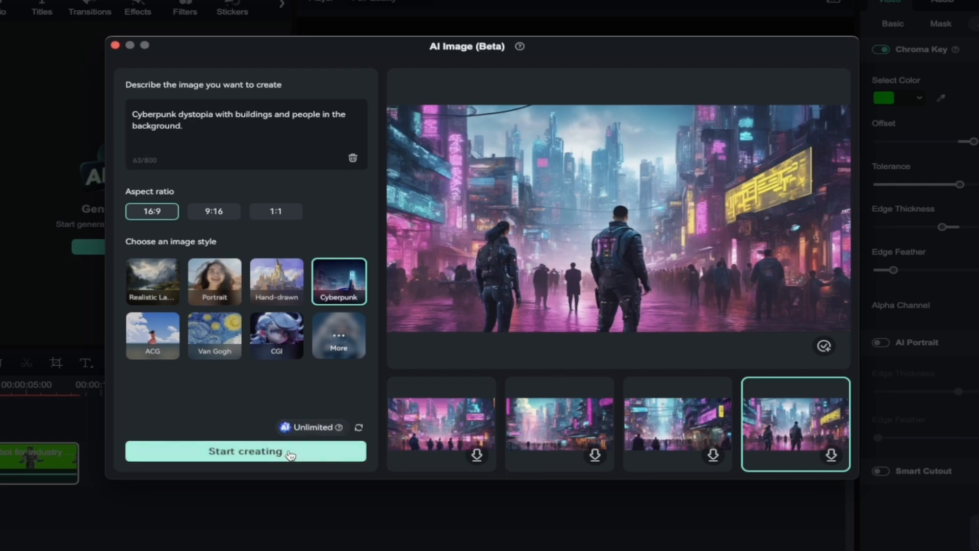
{"action": "left_click", "coordinate": [832, 459]}
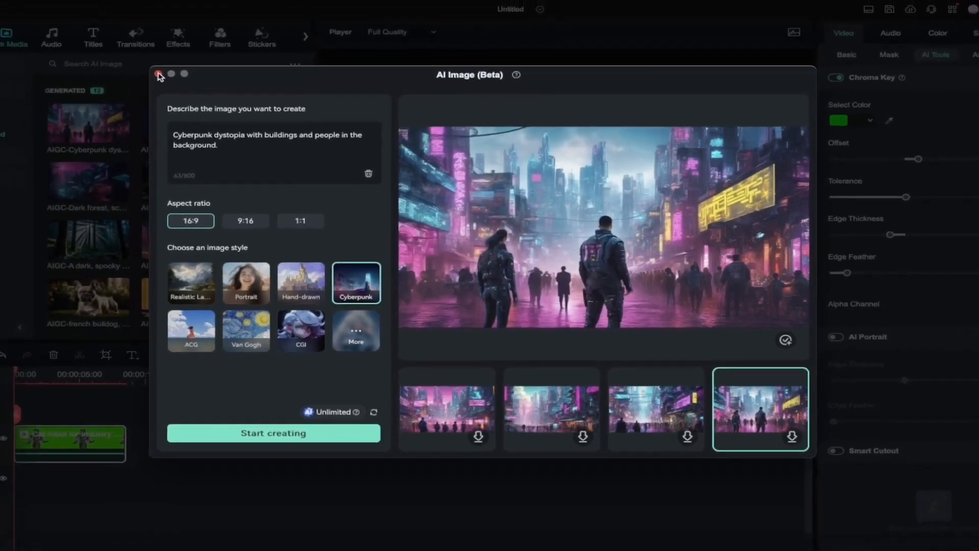
{"action": "left_click", "coordinate": [158, 75]}
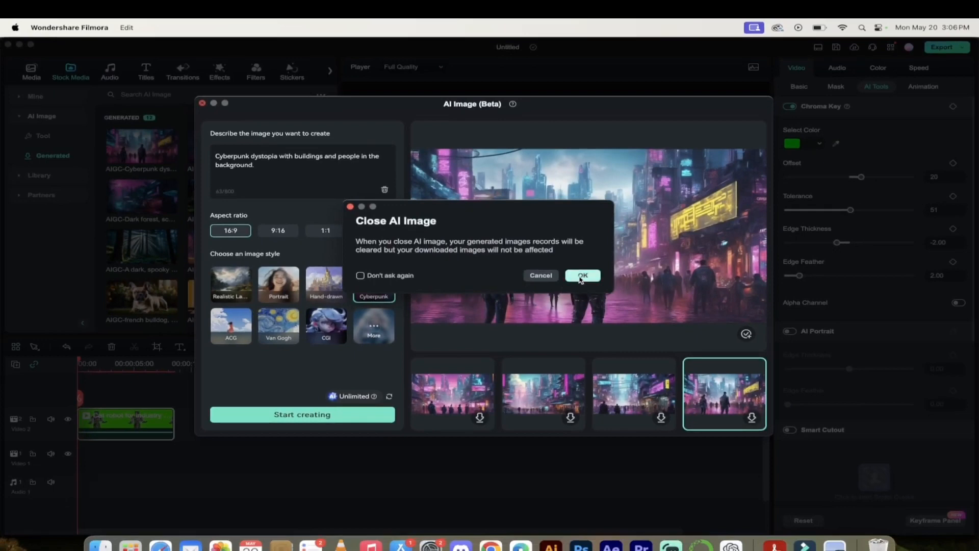
{"action": "left_click", "coordinate": [582, 278]}
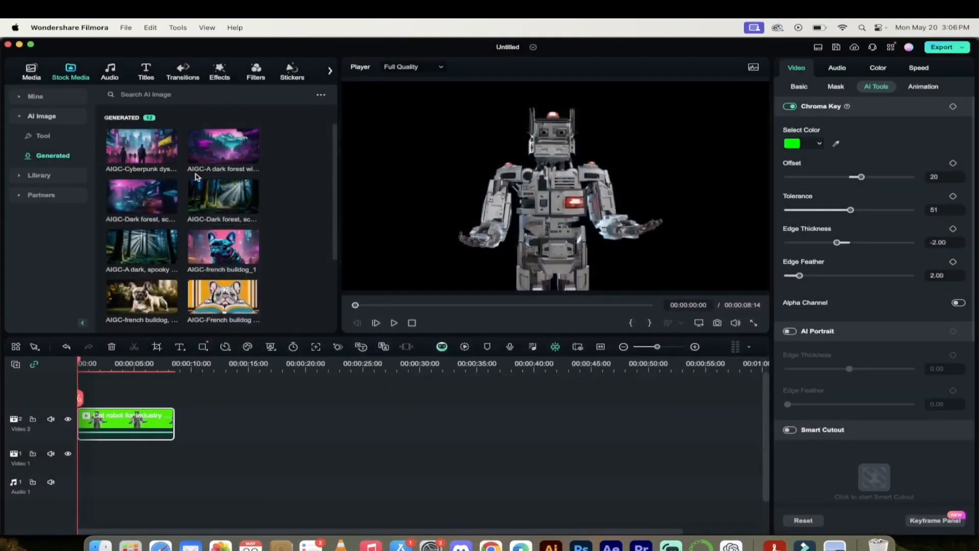
Place the generated cyberpunk image at the start of Video 1 and extend it to the robot clip's length
{"action": "left_click", "coordinate": [45, 174]}
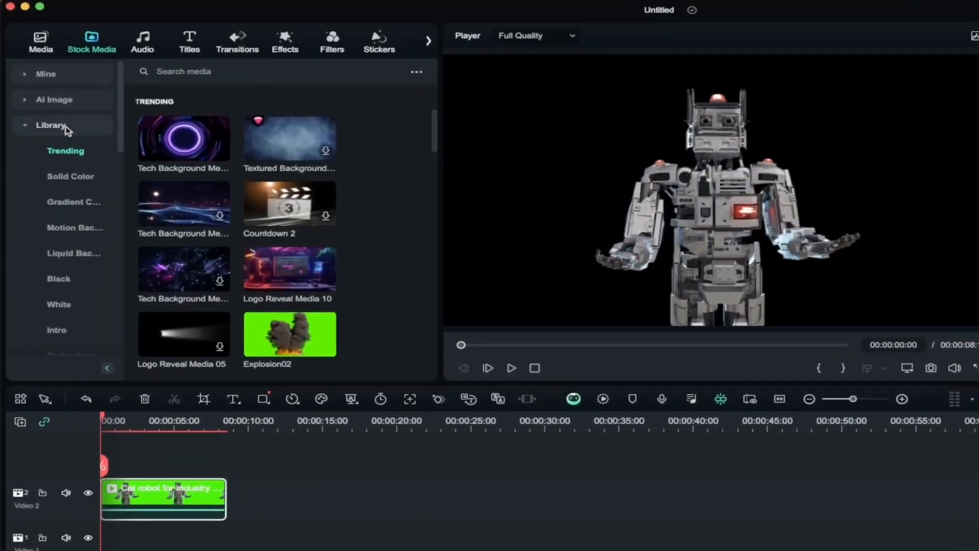
{"action": "left_click", "coordinate": [53, 105]}
{"action": "left_click", "coordinate": [61, 151]}
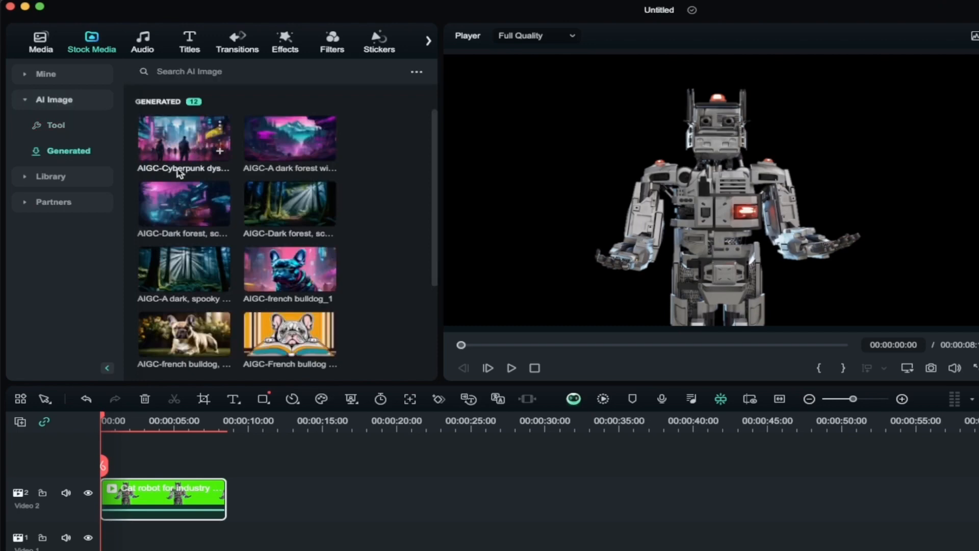
{"action": "double_click", "coordinate": [171, 139]}
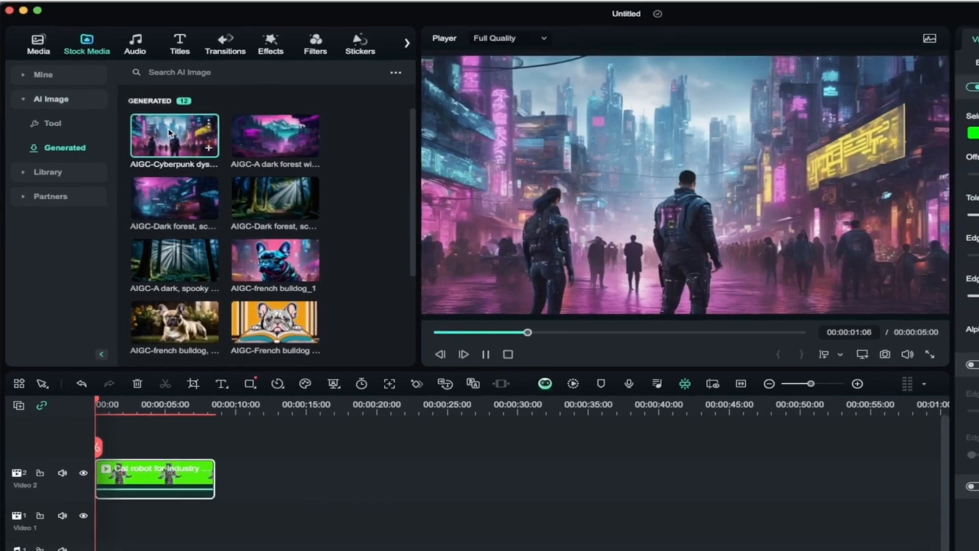
{"action": "left_click_drag", "start_coordinate": [204, 136], "coordinate": [279, 319]}
{"action": "left_click_drag", "start_coordinate": [238, 288], "coordinate": [84, 489]}
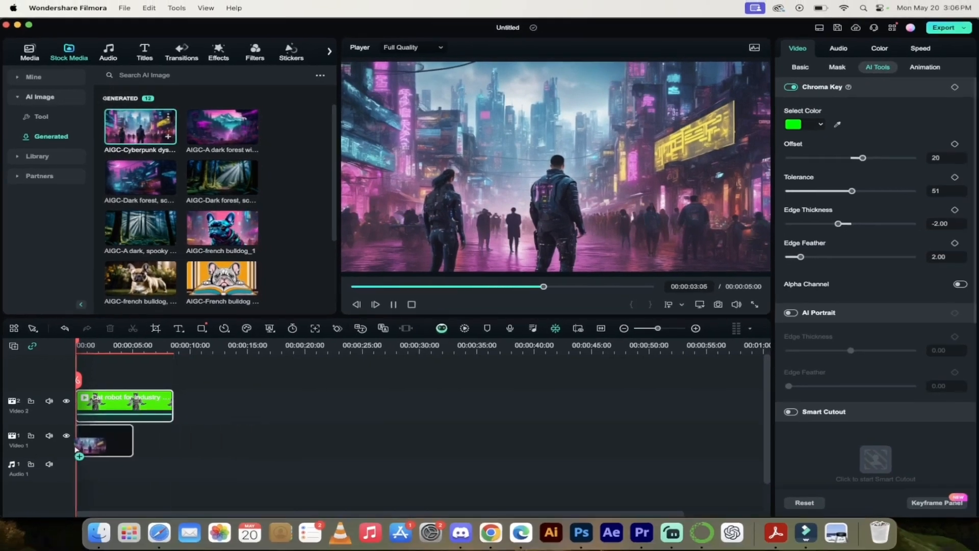
{"action": "left_click_drag", "start_coordinate": [75, 448], "coordinate": [73, 445]}
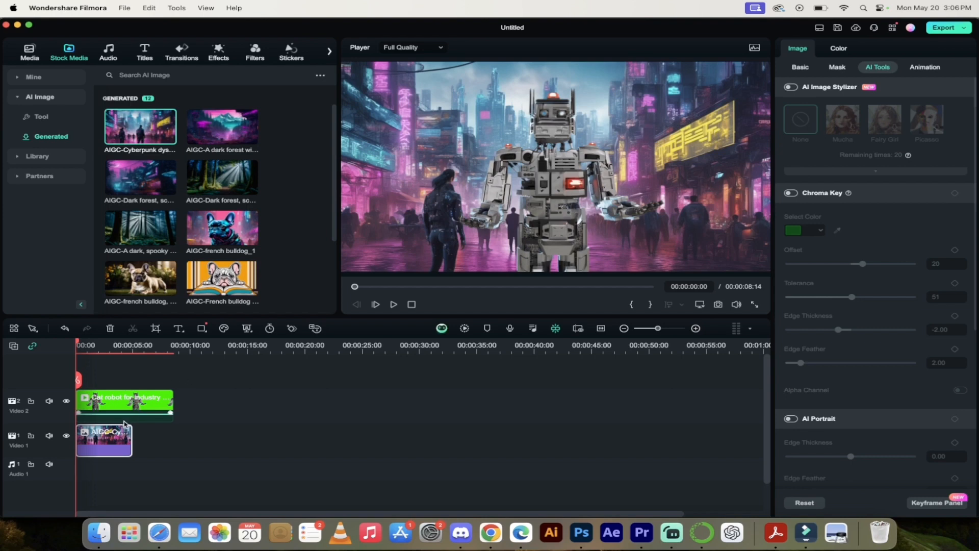
{"action": "left_click_drag", "start_coordinate": [131, 435], "coordinate": [173, 439]}
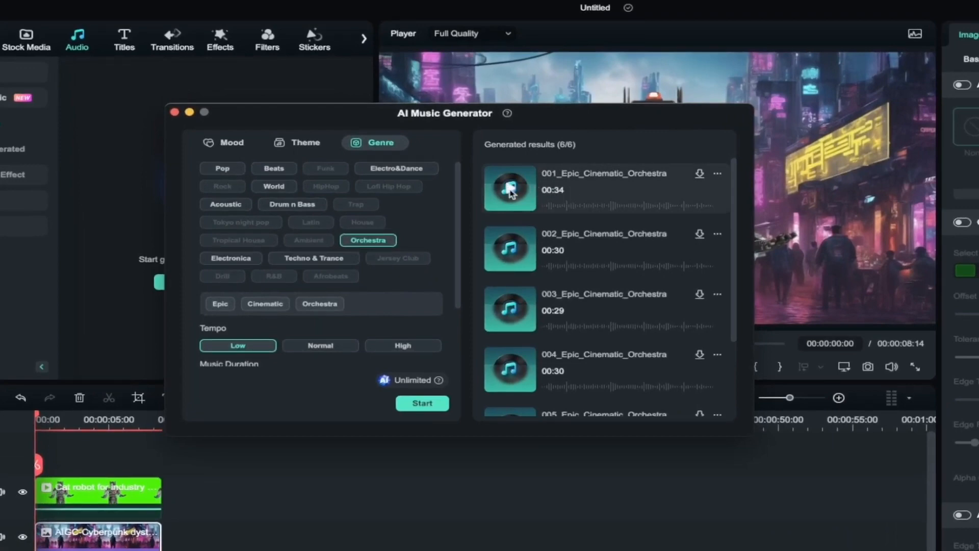
Listen to the first two generated orchestra tracks and download 002_Epic_Cinematic_Orchestra
{"action": "left_click", "coordinate": [510, 190]}
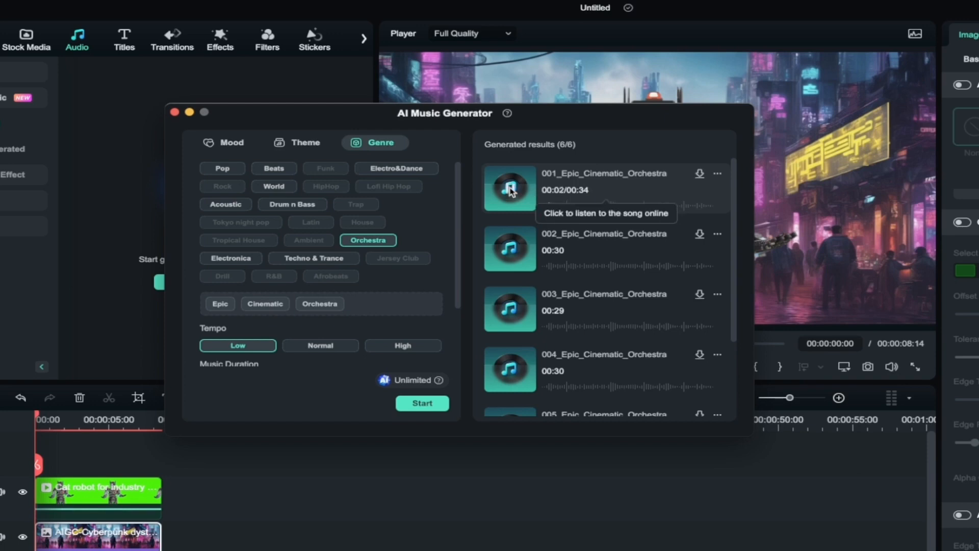
{"action": "left_click", "coordinate": [511, 250]}
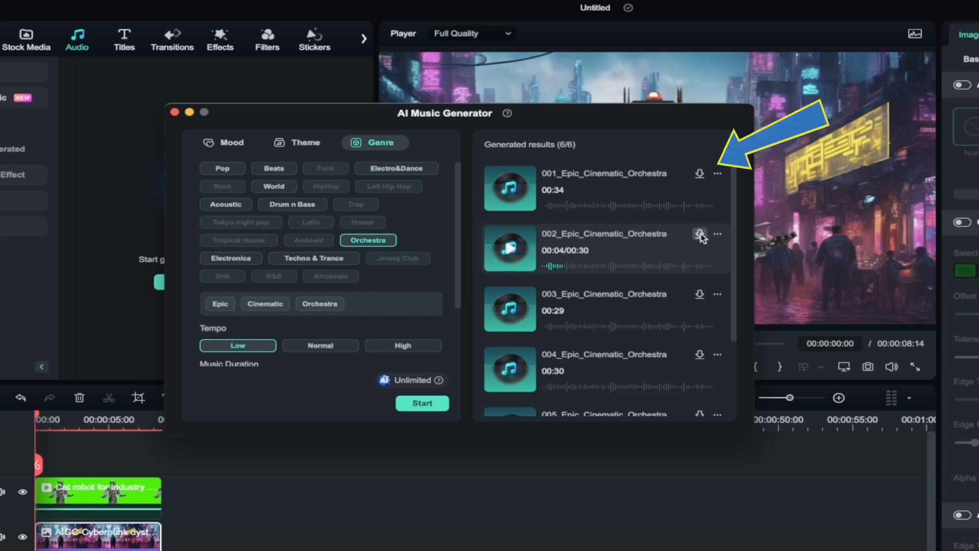
{"action": "left_click", "coordinate": [701, 235]}
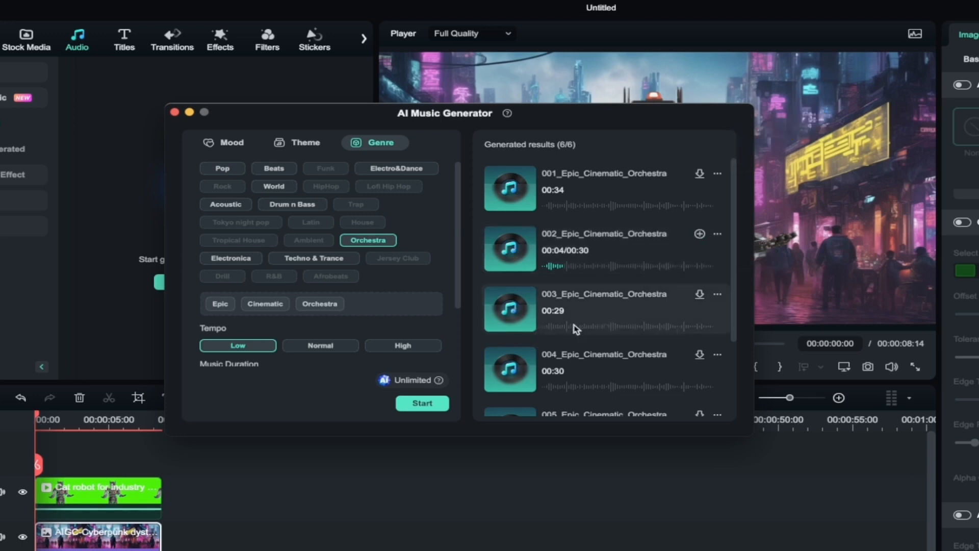
{"action": "scroll", "coordinate": [575, 267], "scroll_direction": "up", "scroll_amount": 3}
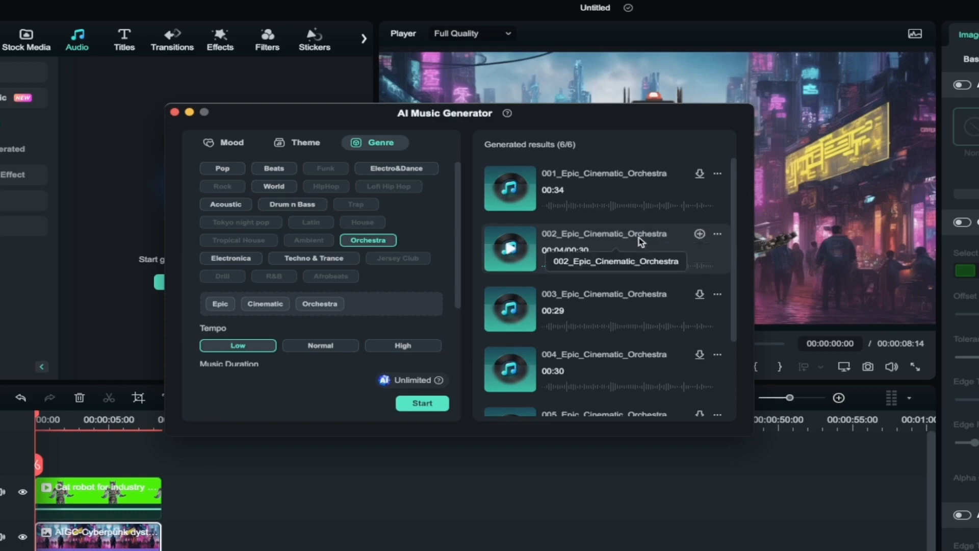
Close the AI Music Generator and turn on "Don't ask again" for its closing confirmation
{"action": "left_click", "coordinate": [174, 112]}
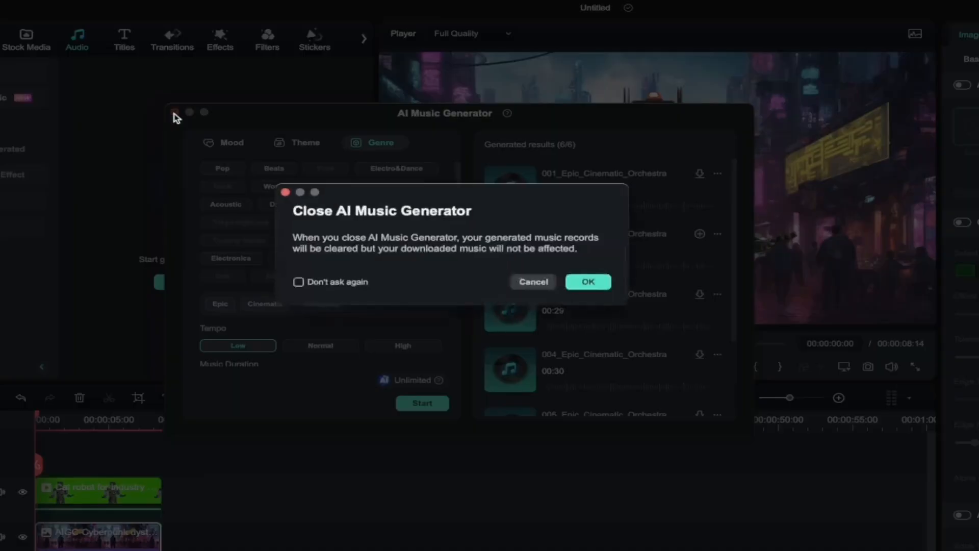
{"action": "left_click", "coordinate": [357, 287]}
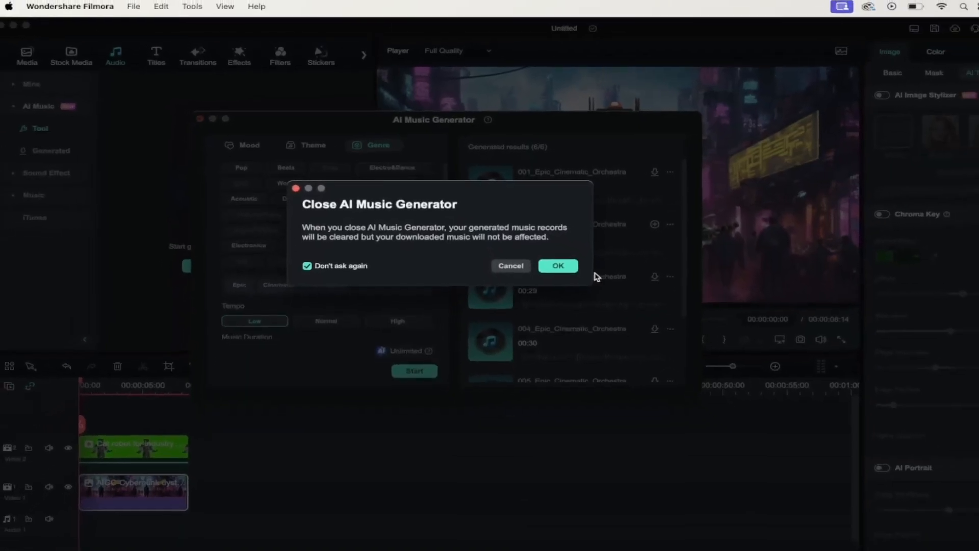
{"action": "left_click", "coordinate": [568, 271]}
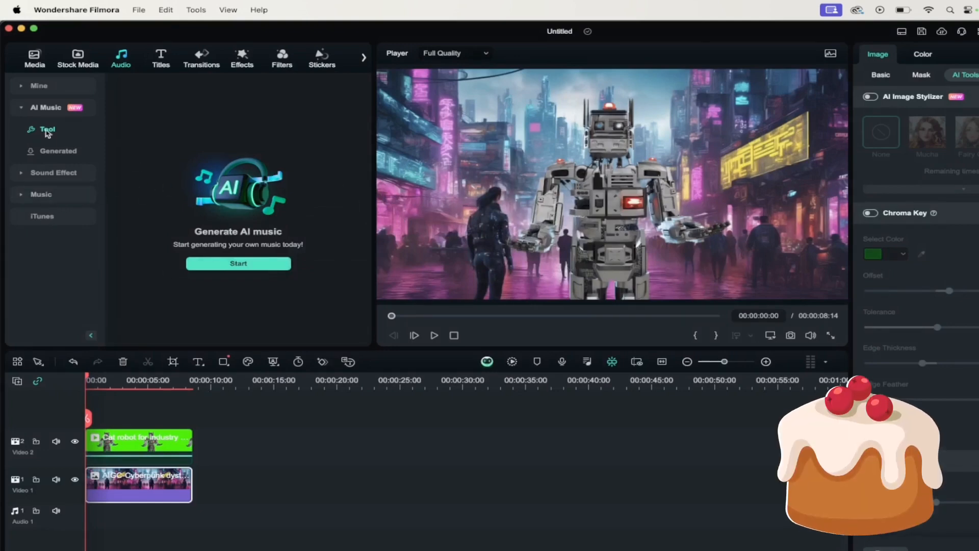
Find 002_Epic_Cinematic_Orchestra among the generated AI music and place it at the start of Audio 1
{"action": "left_click", "coordinate": [36, 194]}
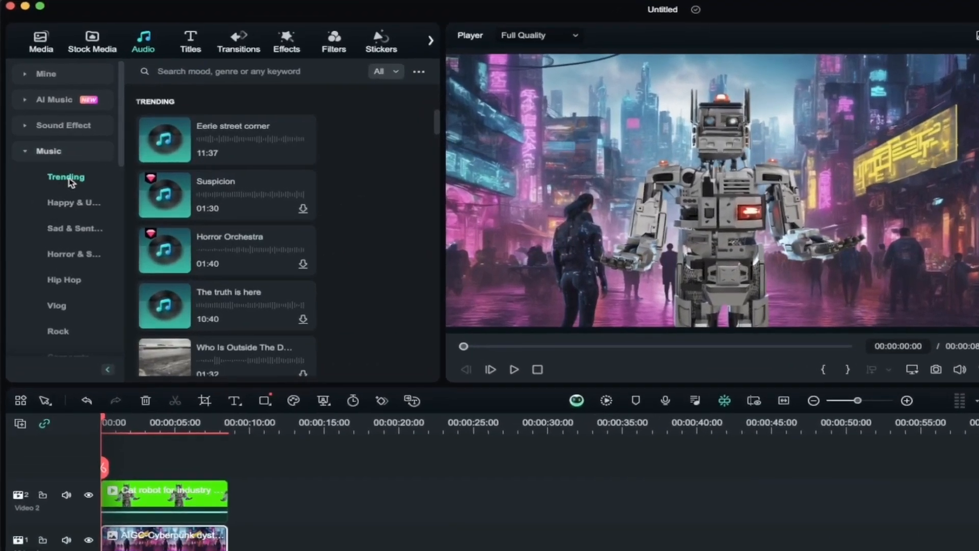
{"action": "left_click", "coordinate": [60, 153]}
{"action": "left_click", "coordinate": [60, 154]}
{"action": "left_click", "coordinate": [65, 101]}
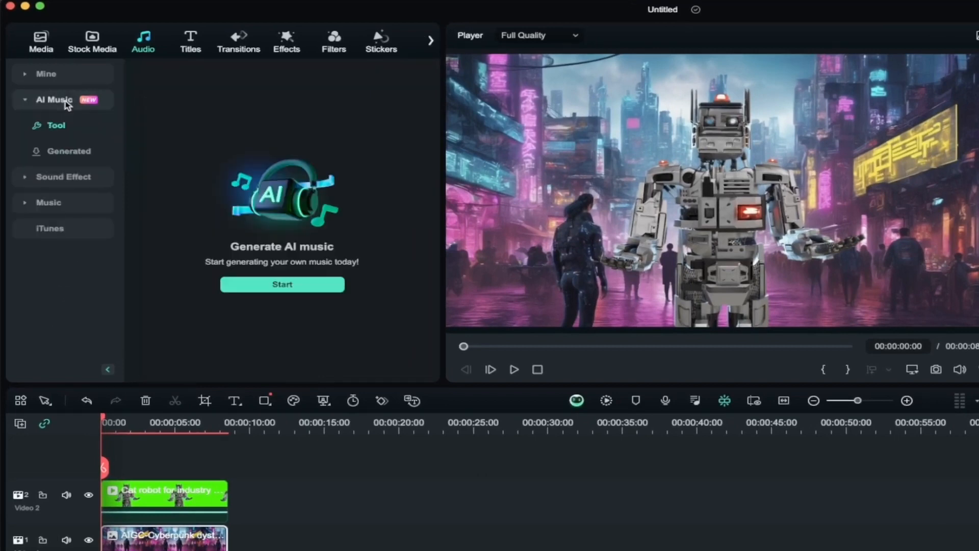
{"action": "left_click", "coordinate": [65, 152]}
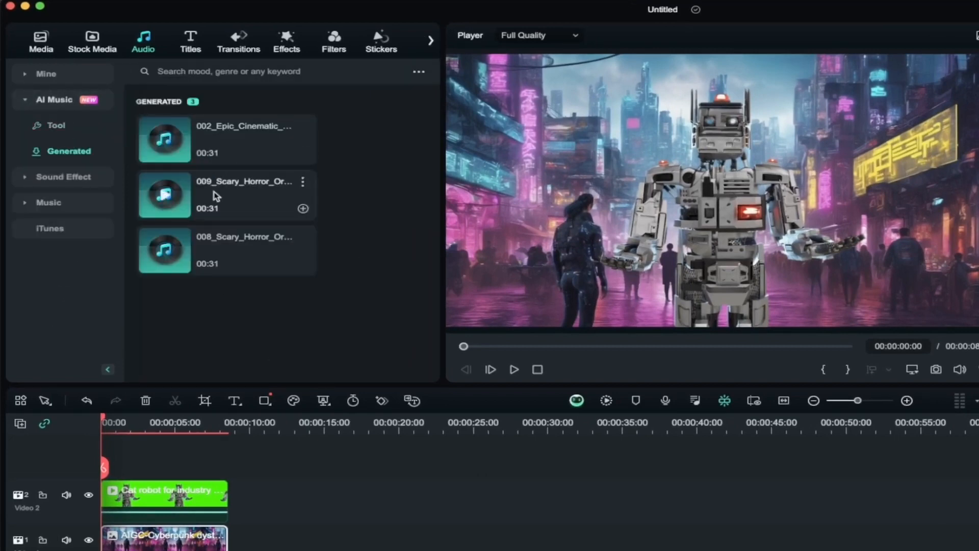
{"action": "left_click", "coordinate": [165, 141]}
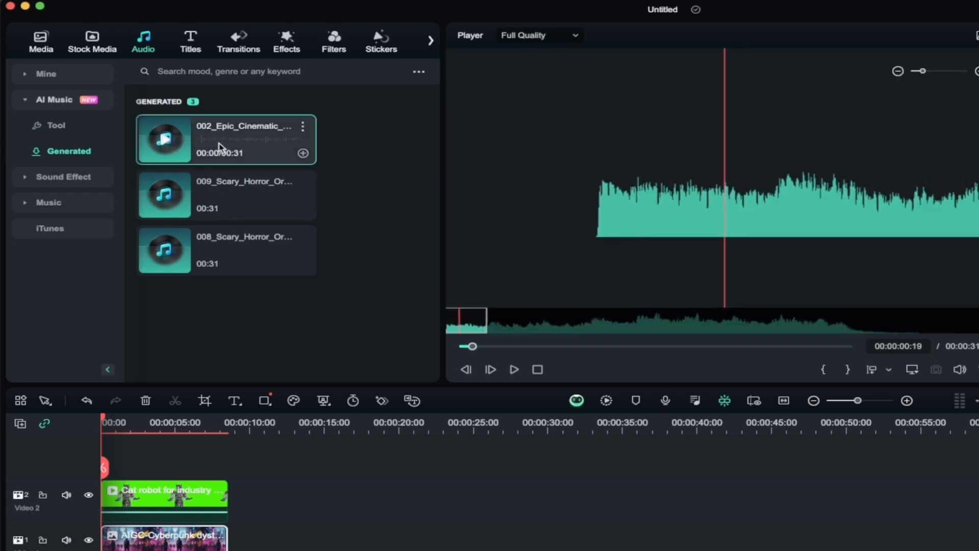
{"action": "left_click_drag", "start_coordinate": [214, 127], "coordinate": [121, 550]}
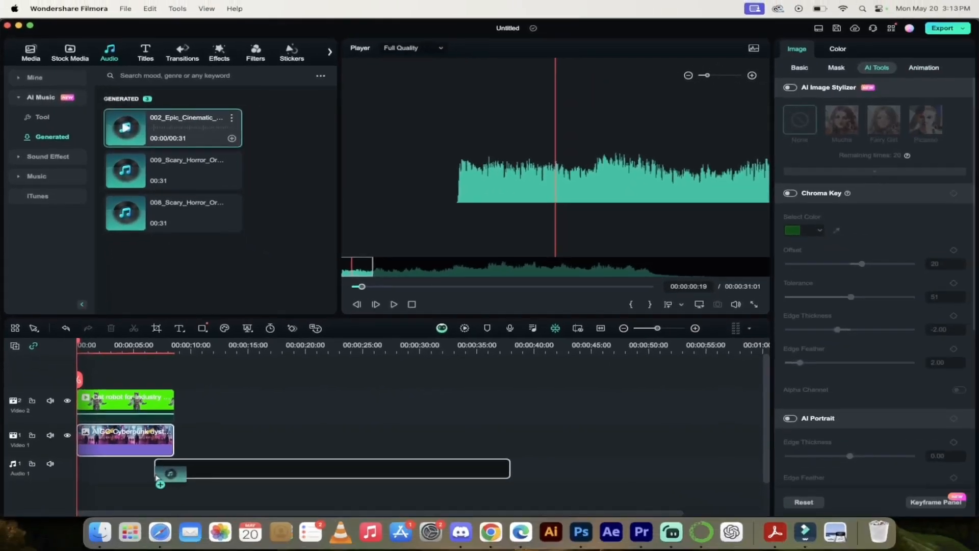
{"action": "left_click_drag", "start_coordinate": [95, 479], "coordinate": [82, 476]}
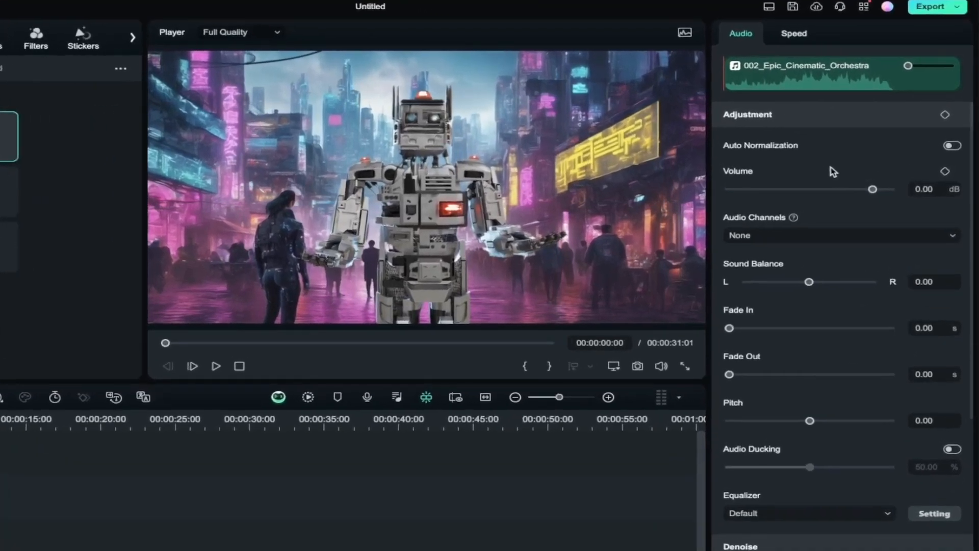
Lower the music clip's volume to -15 dB and trim its end to match the video clips, checking with playback
{"action": "left_click_drag", "start_coordinate": [872, 189], "coordinate": [852, 190]}
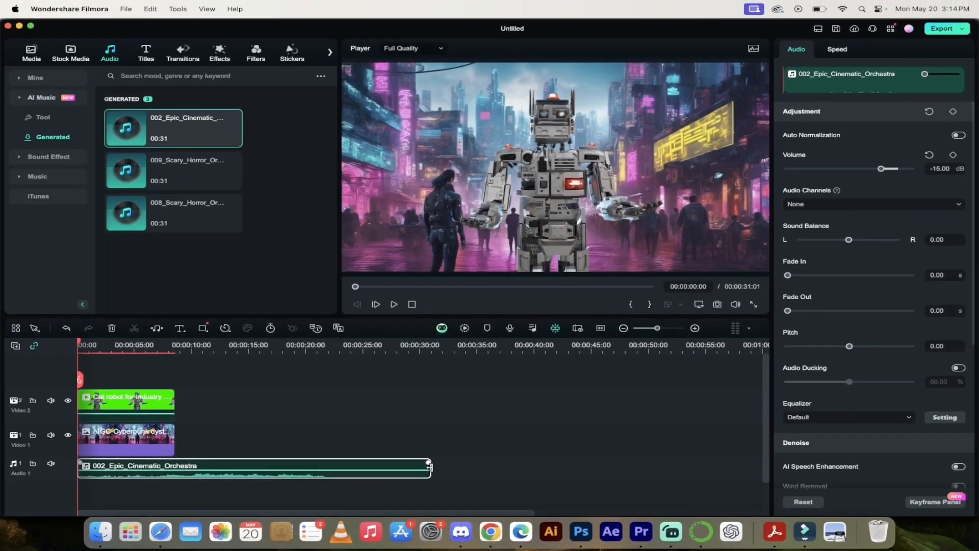
{"action": "left_click", "coordinate": [430, 467]}
{"action": "left_click_drag", "start_coordinate": [430, 467], "coordinate": [174, 477]}
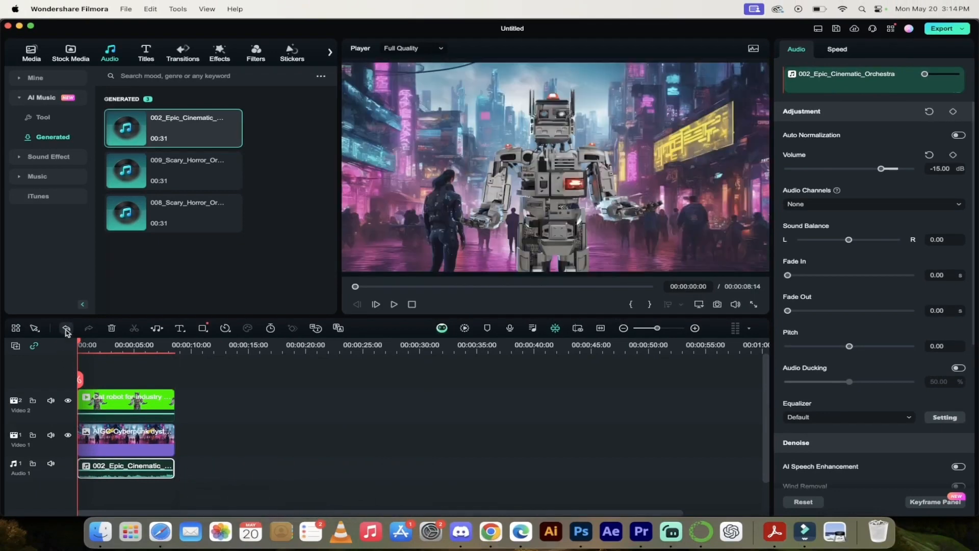
{"action": "key", "text": "space"}
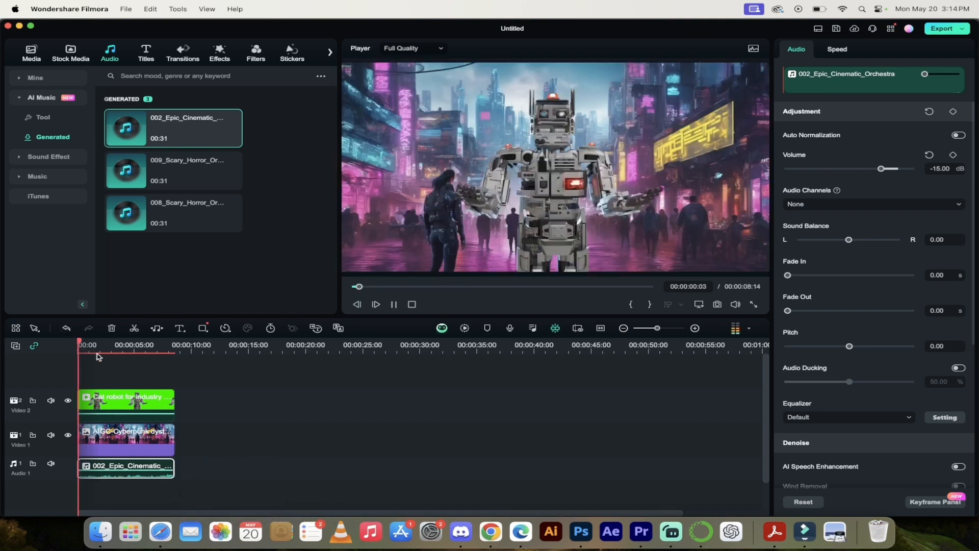
{"action": "key", "text": "space"}
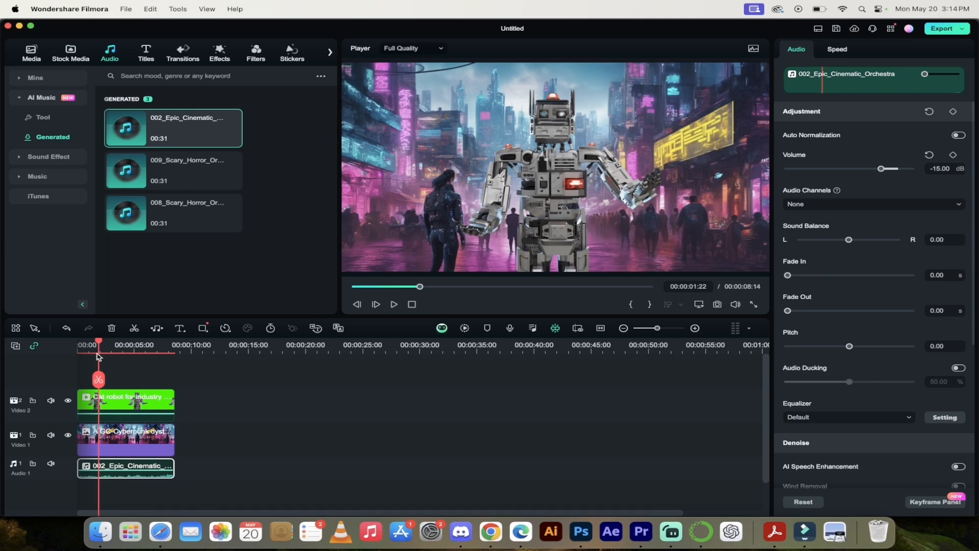
Scale the robot clip uniformly to 56.60% and move it beside the foreground figures at X 445.03, Y -234.36 px
{"action": "left_click", "coordinate": [128, 403]}
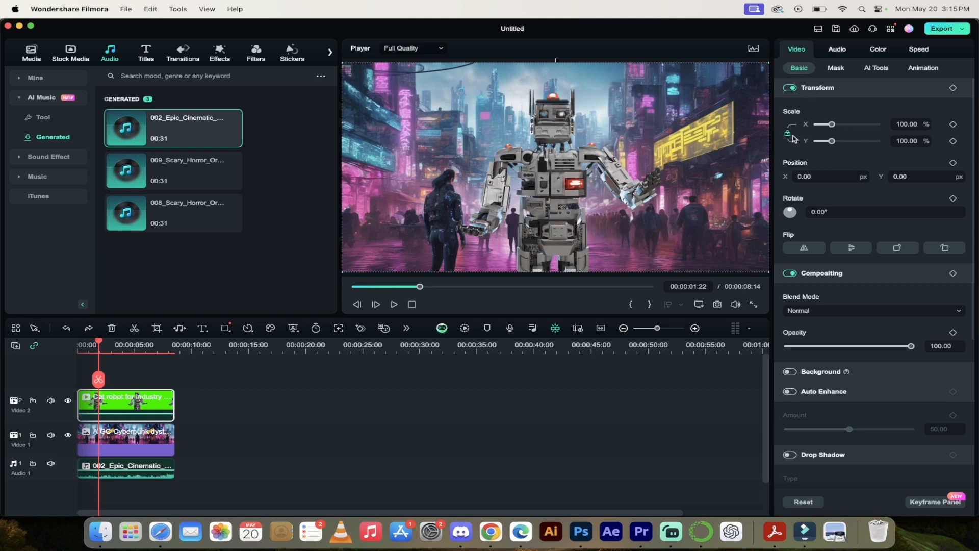
{"action": "left_click_drag", "start_coordinate": [830, 128], "coordinate": [829, 127]}
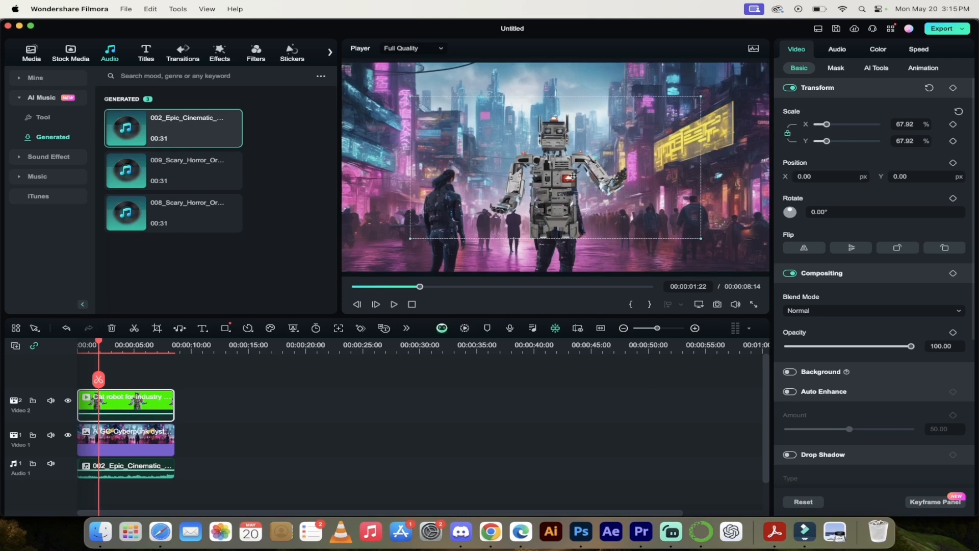
{"action": "left_click_drag", "start_coordinate": [558, 179], "coordinate": [646, 211]}
{"action": "left_click_drag", "start_coordinate": [826, 125], "coordinate": [825, 126]}
{"action": "left_click_drag", "start_coordinate": [674, 169], "coordinate": [688, 183]}
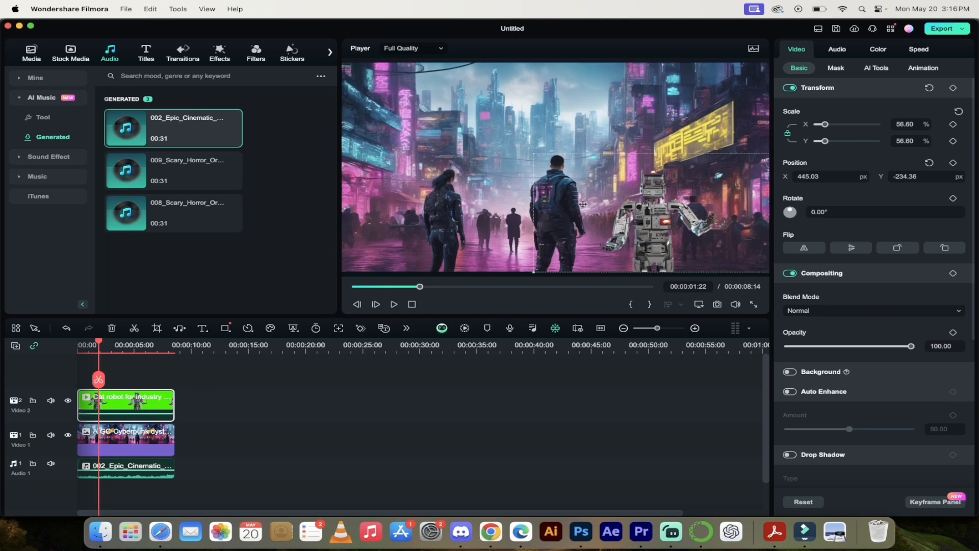
Shift the robot clip's color toward the purple-blue background by setting Tint to 68 and Temperature to -45
{"action": "left_click", "coordinate": [878, 49]}
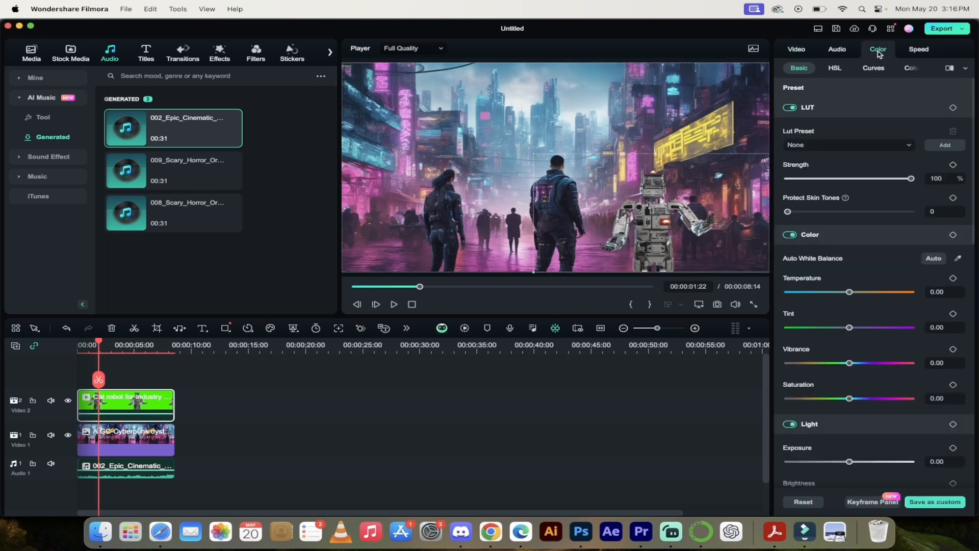
{"action": "scroll", "coordinate": [838, 238], "scroll_direction": "down", "scroll_amount": 2}
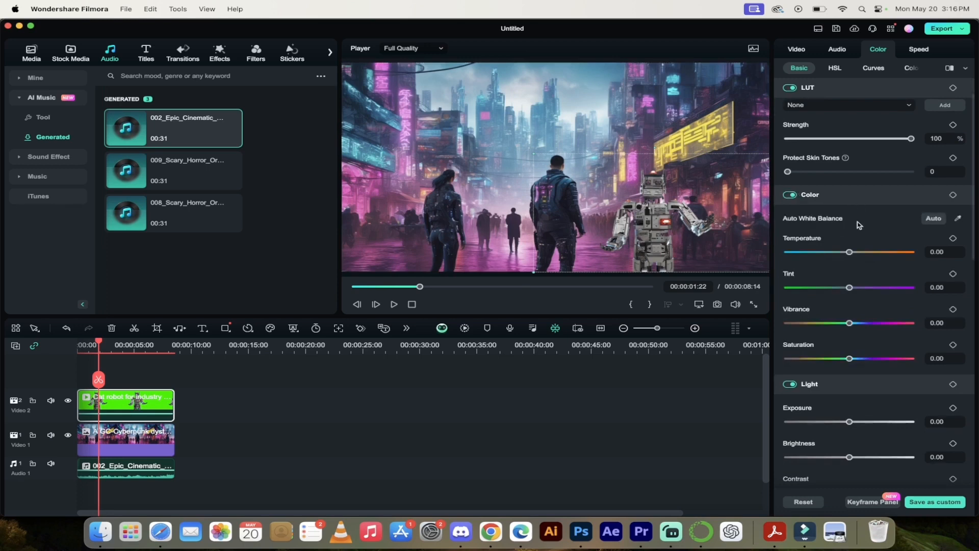
{"action": "scroll", "coordinate": [873, 273], "scroll_direction": "down", "scroll_amount": 1}
{"action": "scroll", "coordinate": [872, 272], "scroll_direction": "down", "scroll_amount": 1}
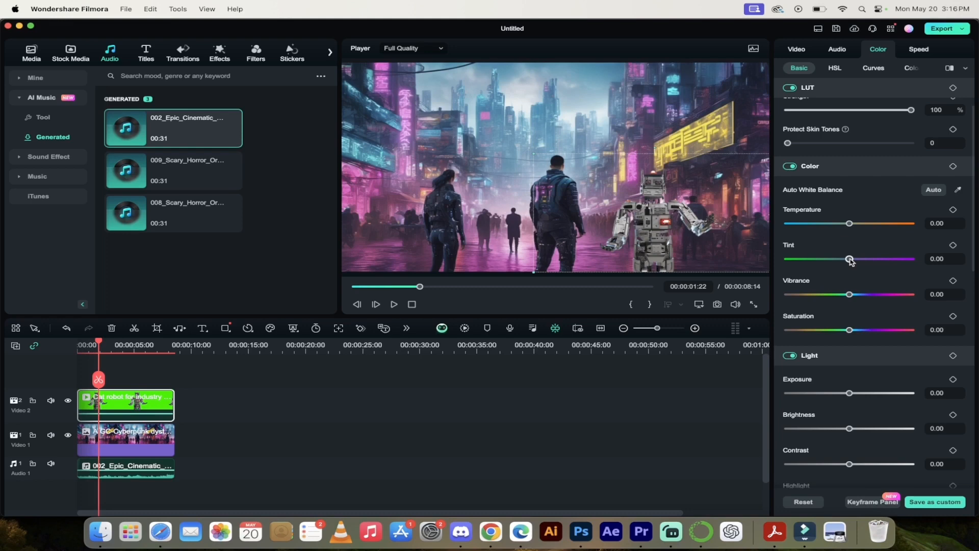
{"action": "left_click_drag", "start_coordinate": [850, 260], "coordinate": [892, 259]}
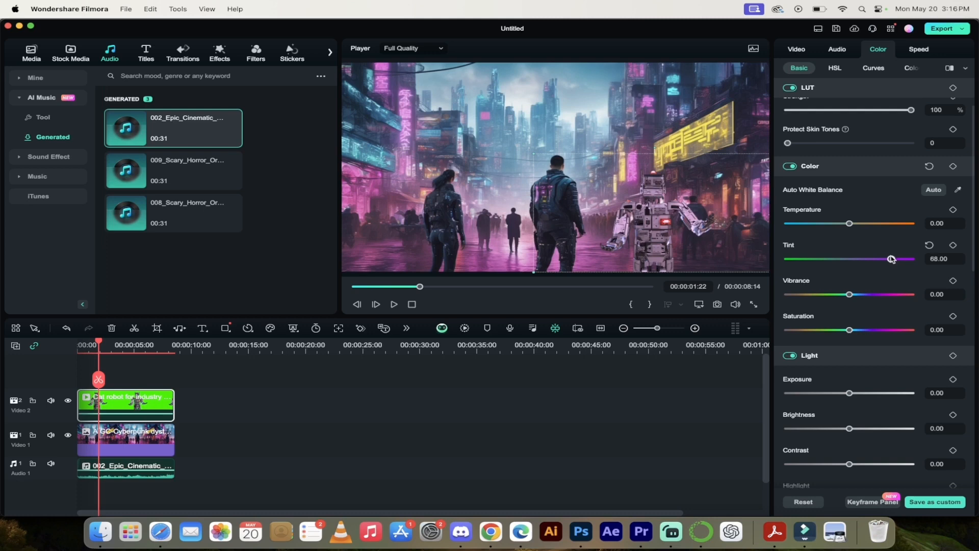
{"action": "left_click_drag", "start_coordinate": [849, 224], "coordinate": [821, 230]}
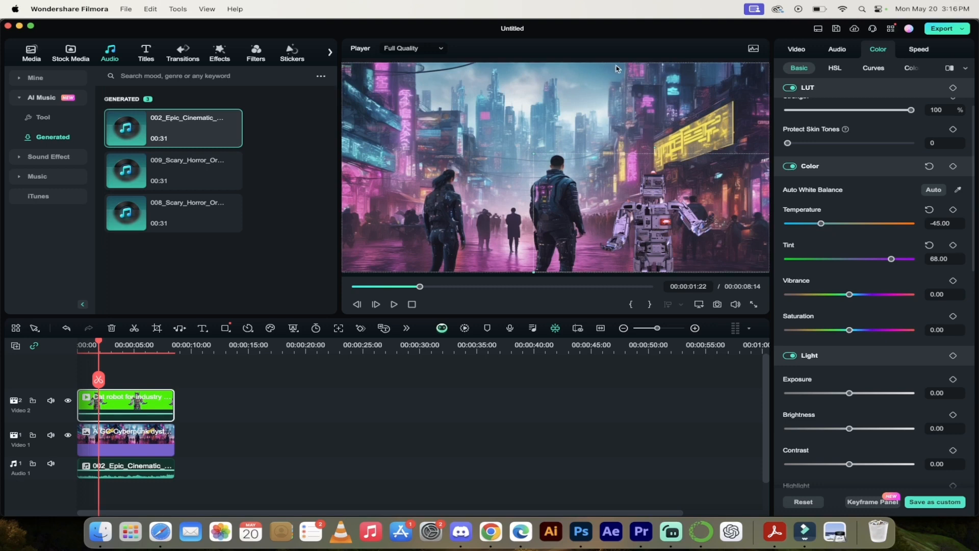
Set the robot clip's Vibrance to 25, Saturation to 16 and Exposure to -4
{"action": "scroll", "coordinate": [837, 280], "scroll_direction": "down", "scroll_amount": 1}
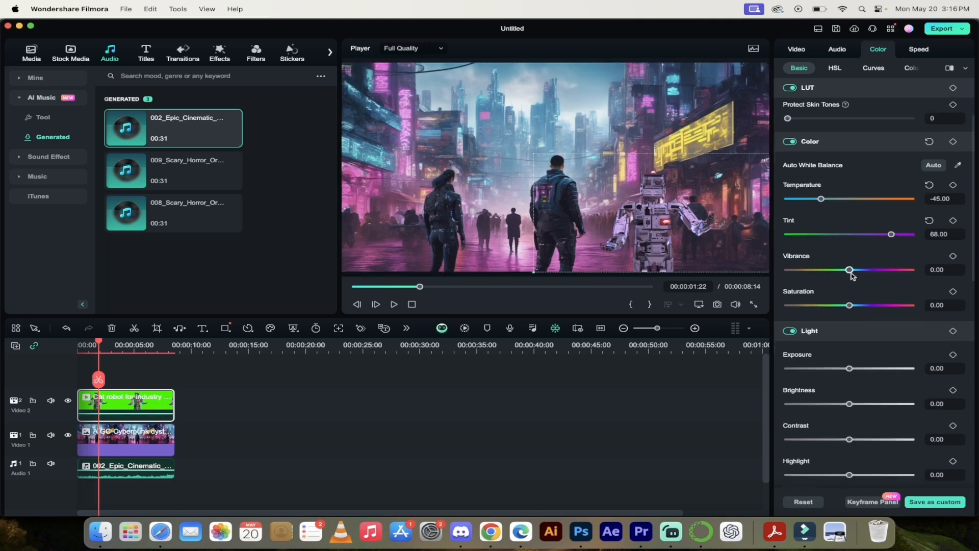
{"action": "left_click_drag", "start_coordinate": [850, 271], "coordinate": [864, 270]}
{"action": "mouse_move", "coordinate": [850, 304]}
{"action": "left_mouse_down"}
{"action": "mouse_move", "coordinate": [867, 305]}
{"action": "mouse_move", "coordinate": [829, 320]}
{"action": "mouse_move", "coordinate": [876, 320]}
{"action": "mouse_move", "coordinate": [847, 324]}
{"action": "left_mouse_up"}
{"action": "scroll", "coordinate": [856, 336], "scroll_direction": "down", "scroll_amount": 2}
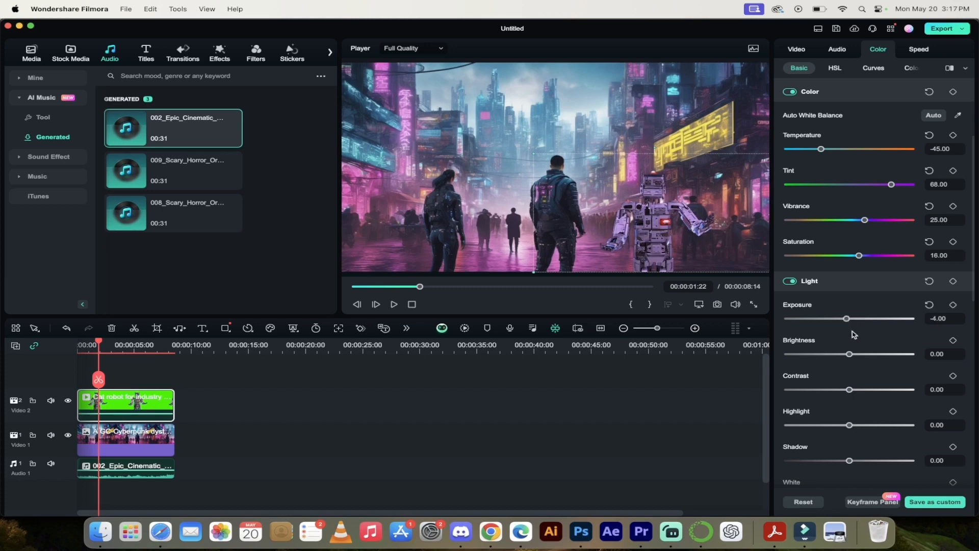
Adjust the robot clip's light settings to Brightness 13, Contrast 32, Shadow -8 and White 23
{"action": "scroll", "coordinate": [853, 334], "scroll_direction": "down", "scroll_amount": 1}
{"action": "left_click_drag", "start_coordinate": [850, 324], "coordinate": [869, 350]}
{"action": "scroll", "coordinate": [836, 360], "scroll_direction": "down", "scroll_amount": 1}
{"action": "mouse_move", "coordinate": [659, 223]}
{"action": "left_mouse_down"}
{"action": "mouse_move", "coordinate": [508, 223]}
{"action": "mouse_move", "coordinate": [658, 222]}
{"action": "left_mouse_up"}
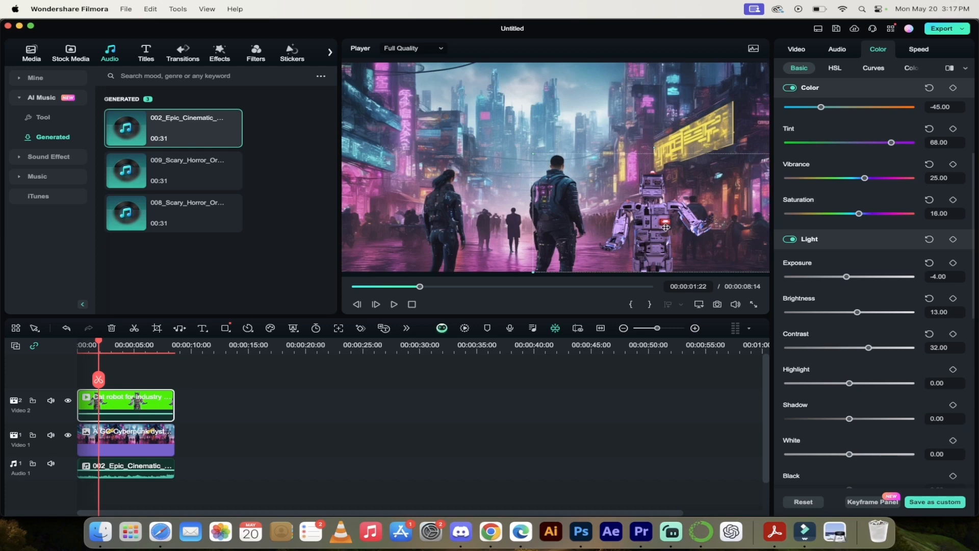
{"action": "scroll", "coordinate": [808, 403], "scroll_direction": "down", "scroll_amount": 2}
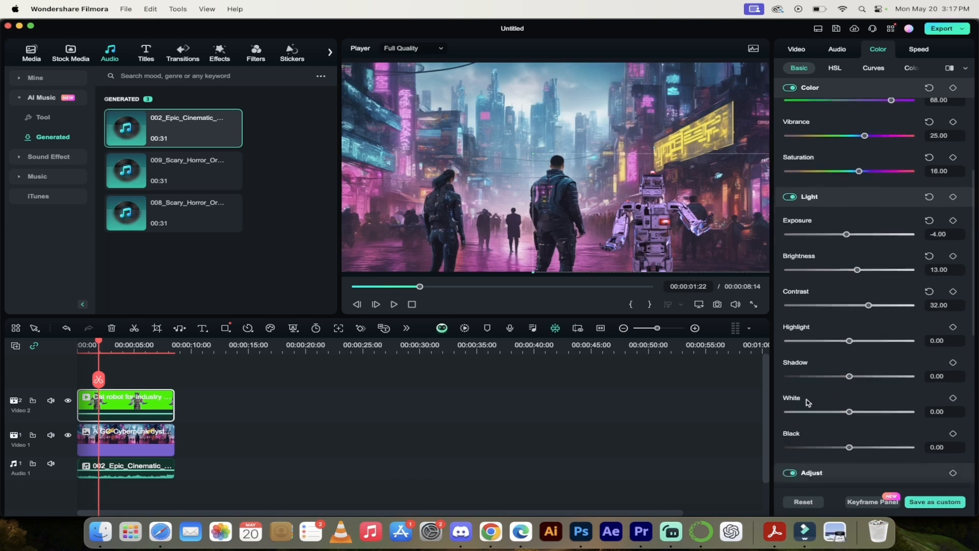
{"action": "left_click_drag", "start_coordinate": [850, 378], "coordinate": [864, 411]}
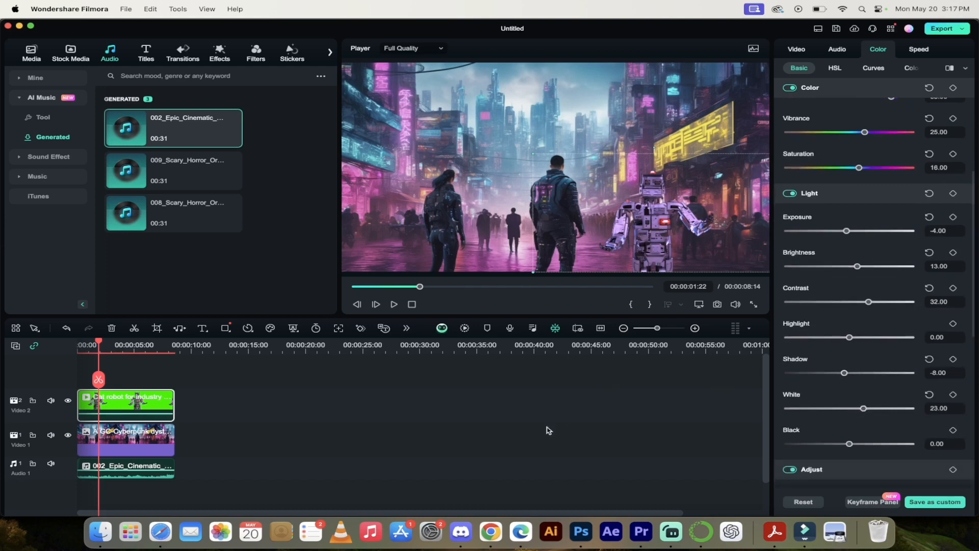